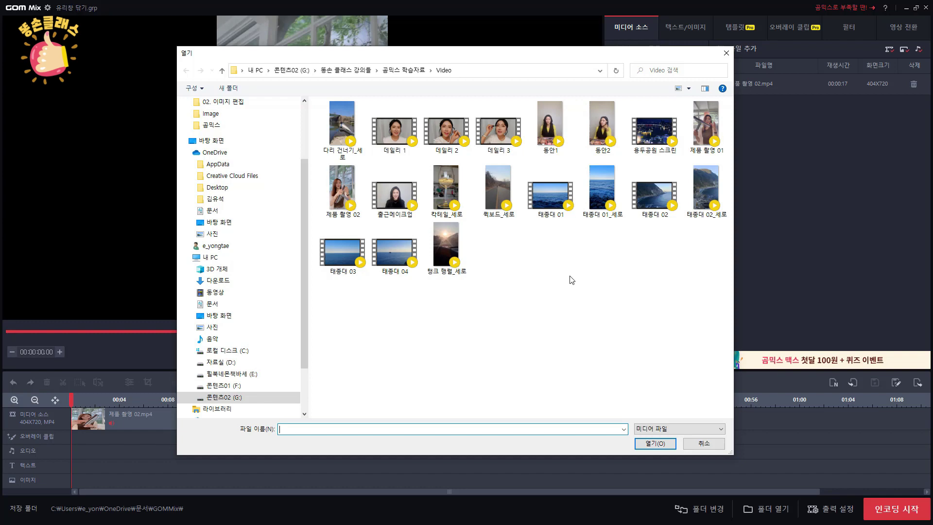
# - Dismiss the video file selection without importing anything and play the opening seconds of the clip in the preview
pyautogui.click(704, 444)
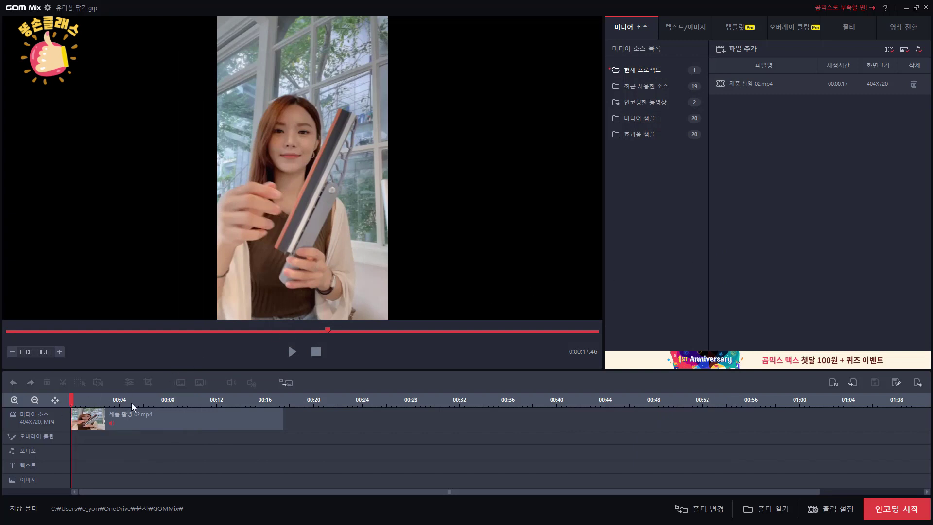
pyautogui.click(293, 353)
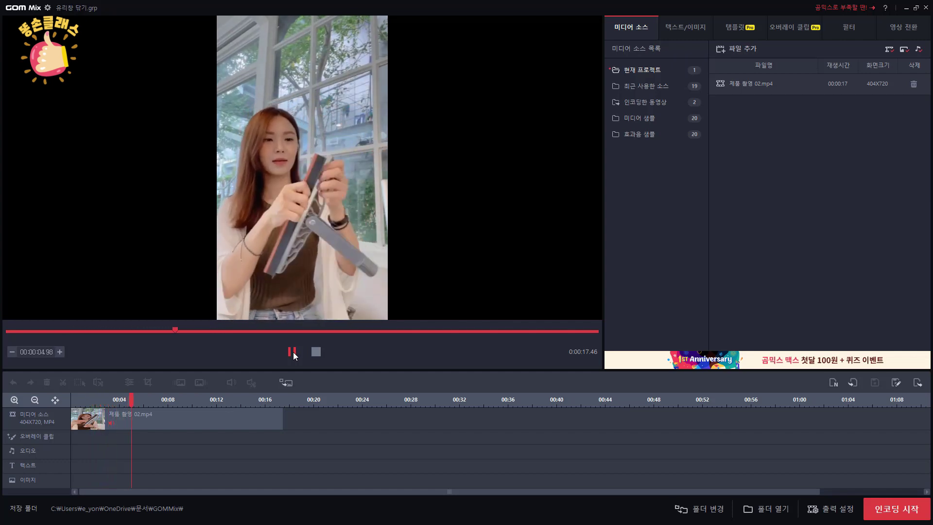
pyautogui.click(292, 351)
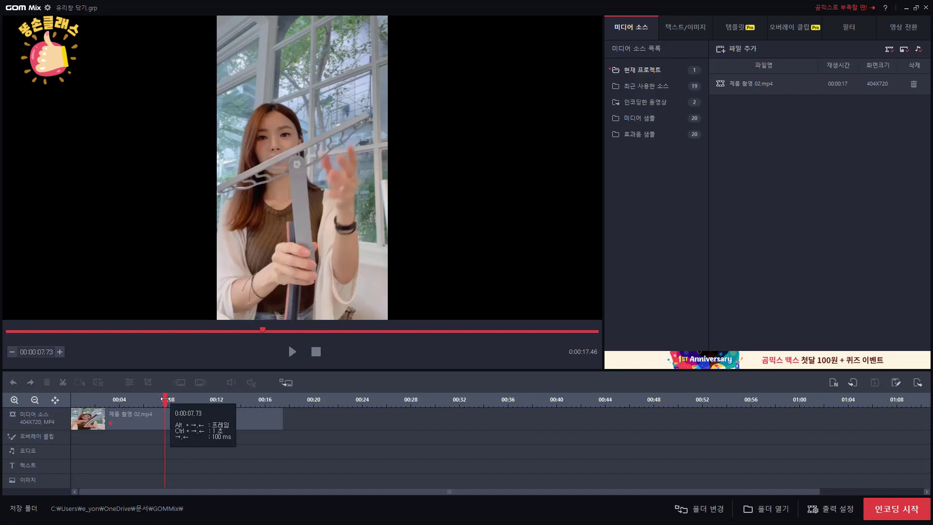
# - Add a text at about 1.60 s on the timeline reading "유리창 닦기 000"
pyautogui.moveTo(164, 399); pyautogui.dragTo(88, 412)
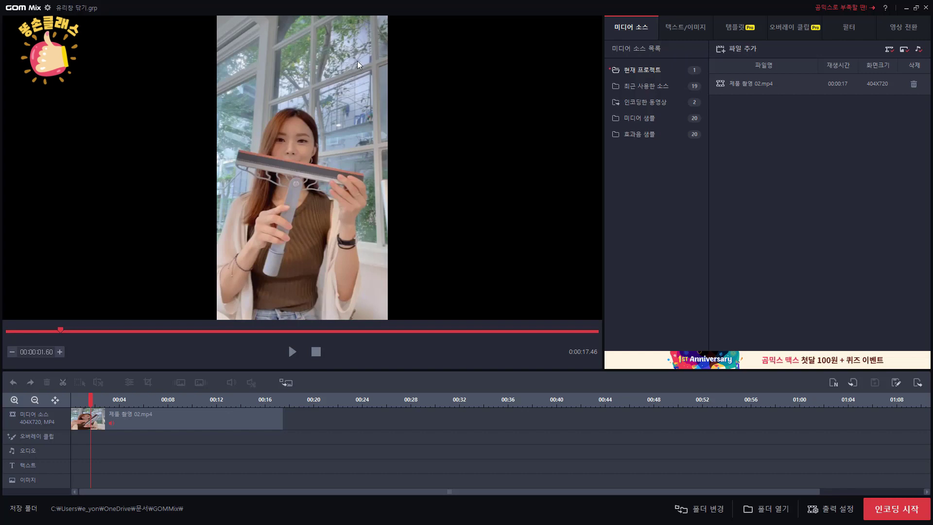
pyautogui.click(683, 27)
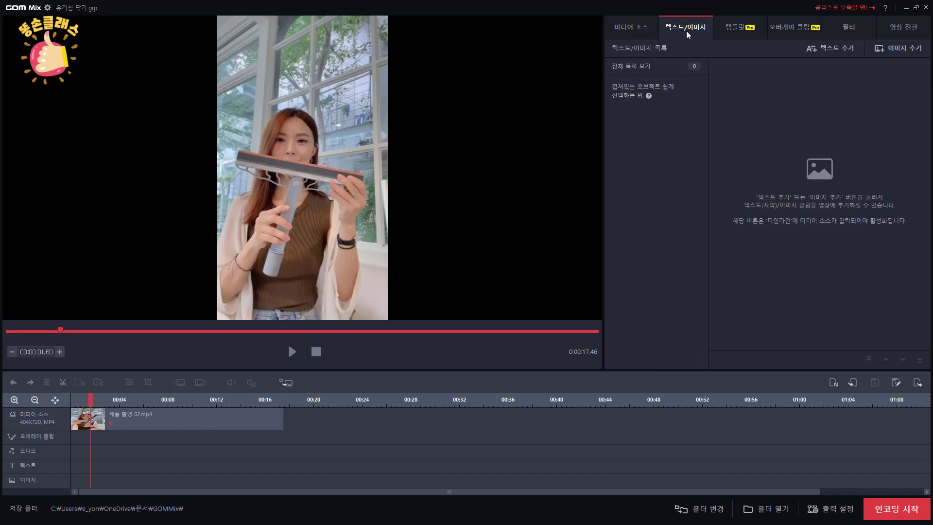
pyautogui.click(830, 50)
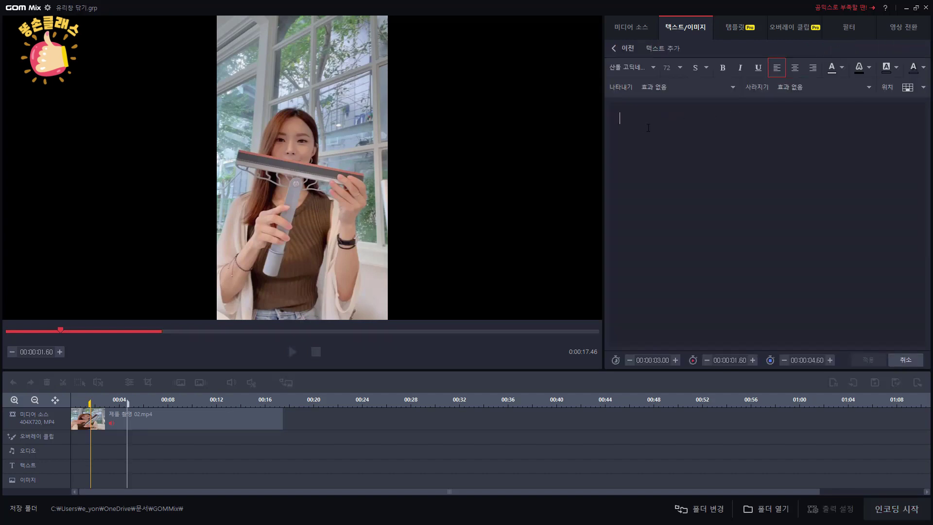
pyautogui.write('유리창 닦기 ')
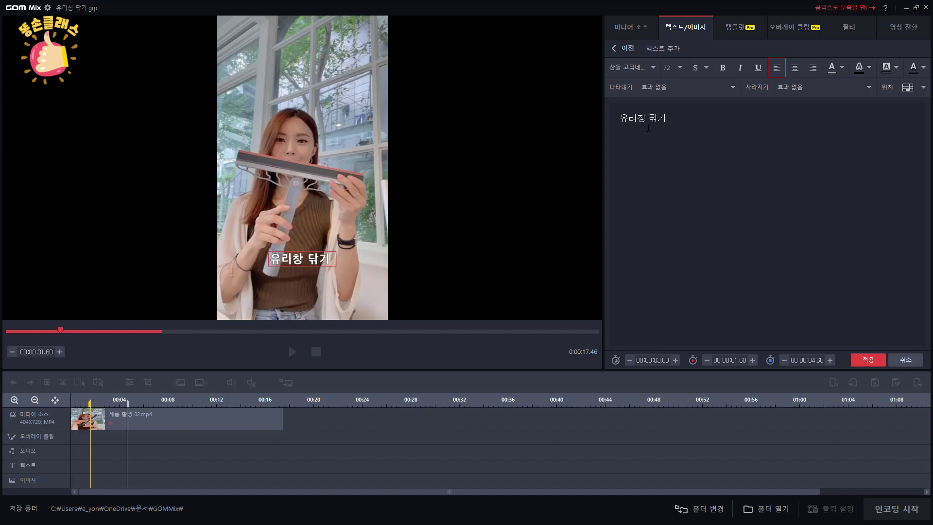
pyautogui.write('000')
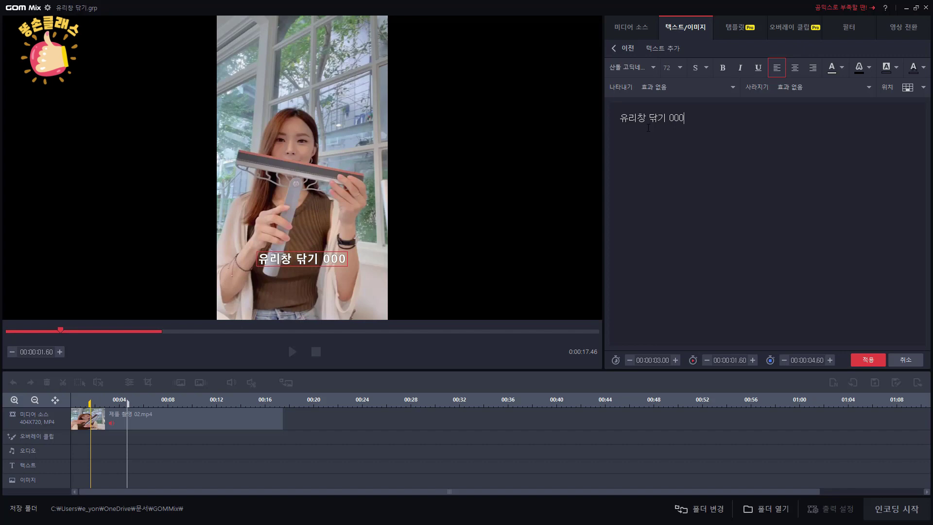
# - Format the whole title text at size 80, bold and centre-aligned
pyautogui.hotkey('ctrl', 'a')
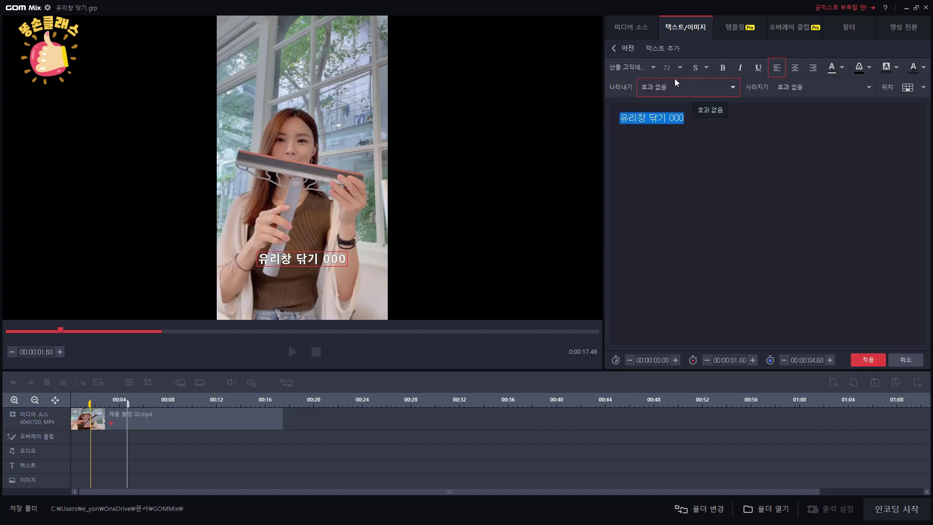
pyautogui.click(681, 67)
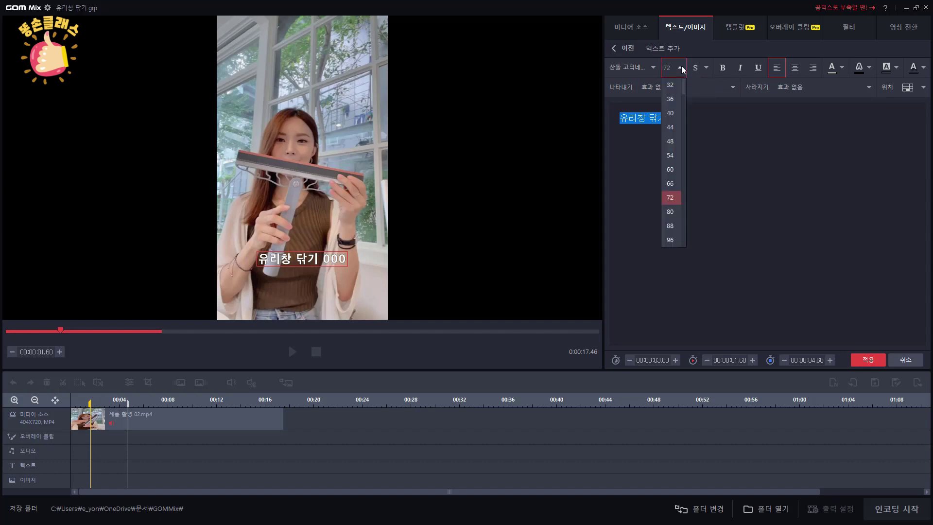
pyautogui.click(673, 212)
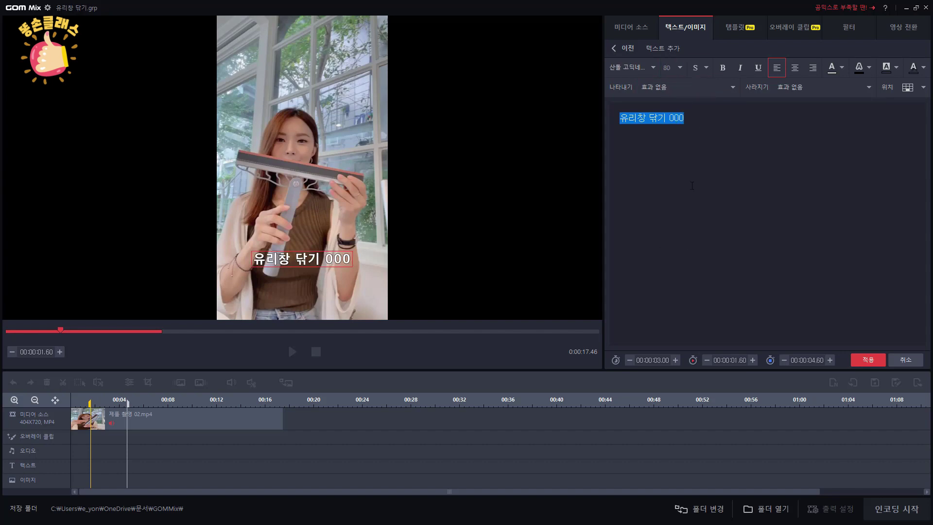
pyautogui.click(724, 73)
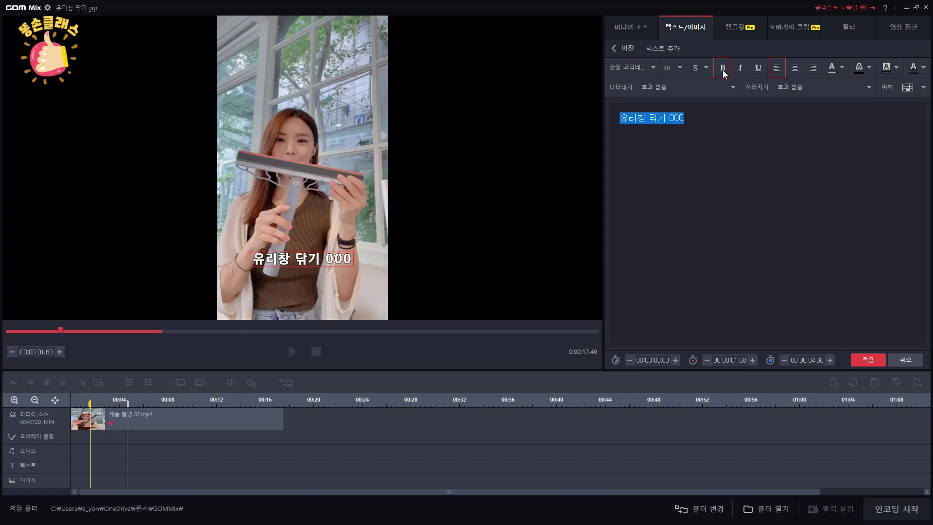
pyautogui.click(796, 73)
# - Try yellow on the title text, settle on a light green text colour, and give it a white background
pyautogui.click(842, 69)
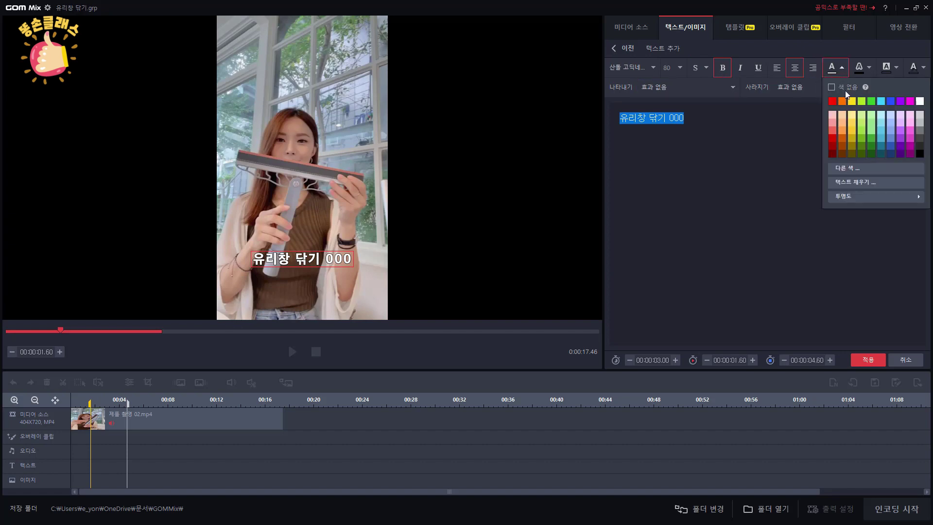
pyautogui.click(853, 121)
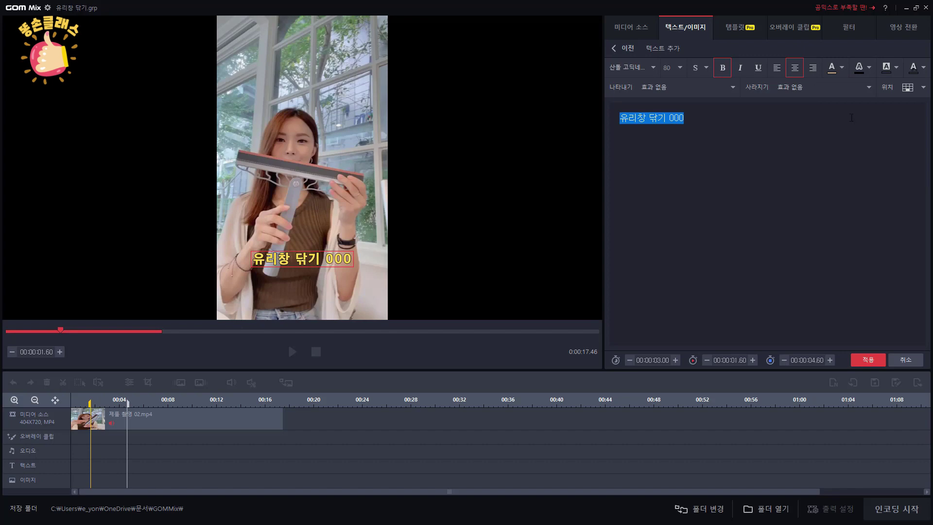
pyautogui.click(843, 68)
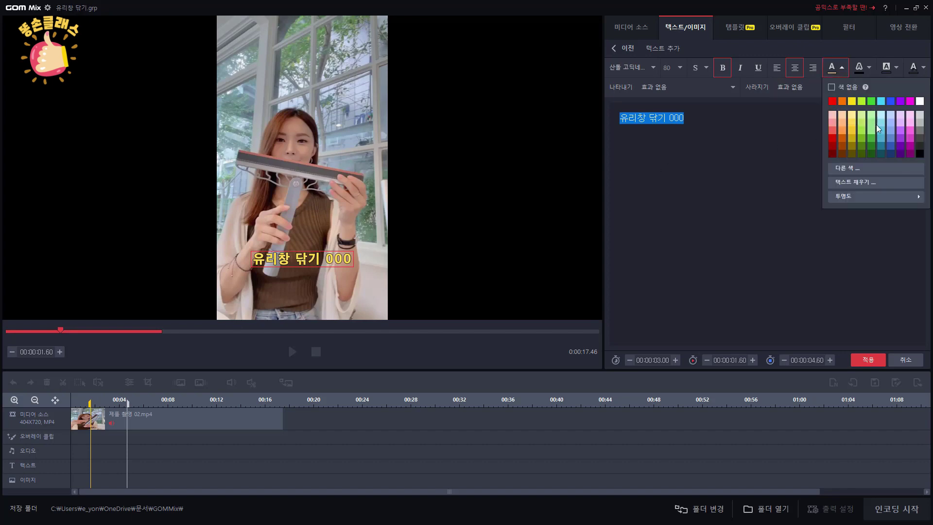
pyautogui.click(863, 115)
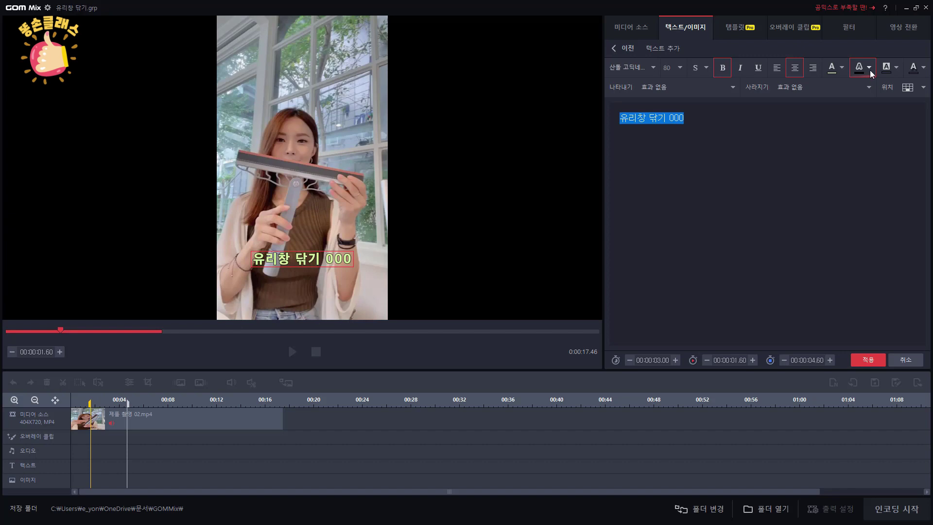
pyautogui.click(897, 68)
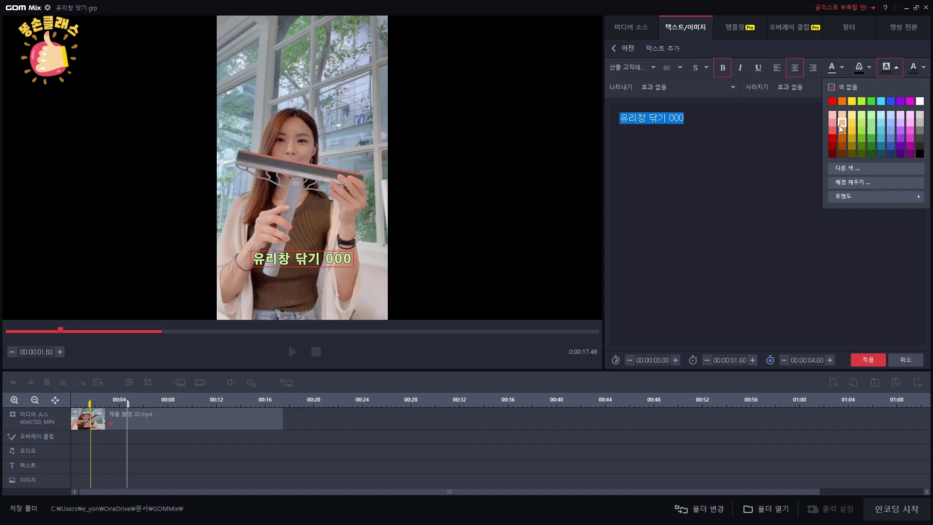
pyautogui.click(920, 101)
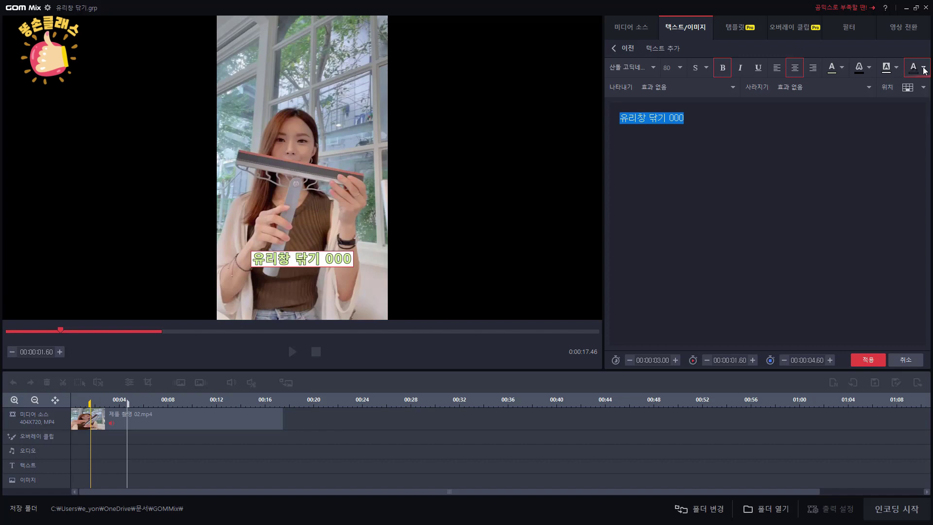
# - Place the title at the top centre of the frame with the 깜빡이며 나타나기 appear effect and apply it
pyautogui.click(909, 88)
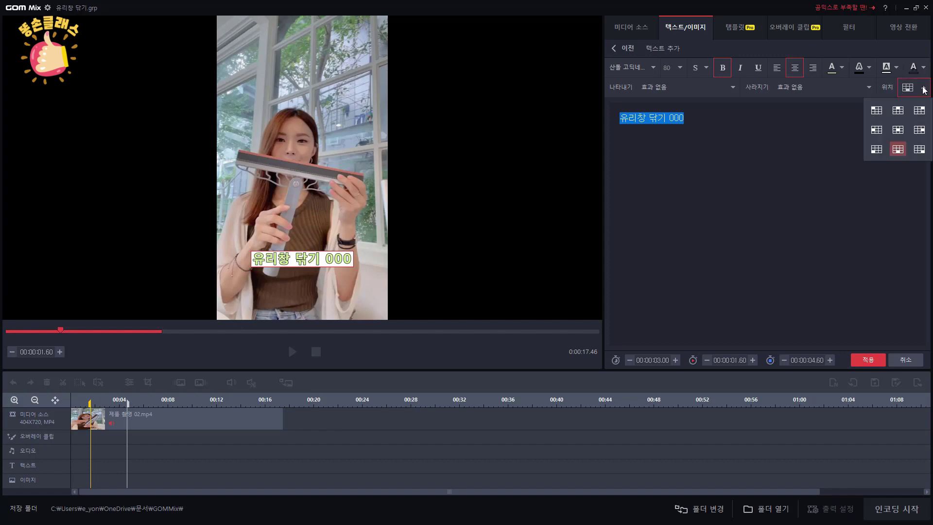
pyautogui.click(899, 110)
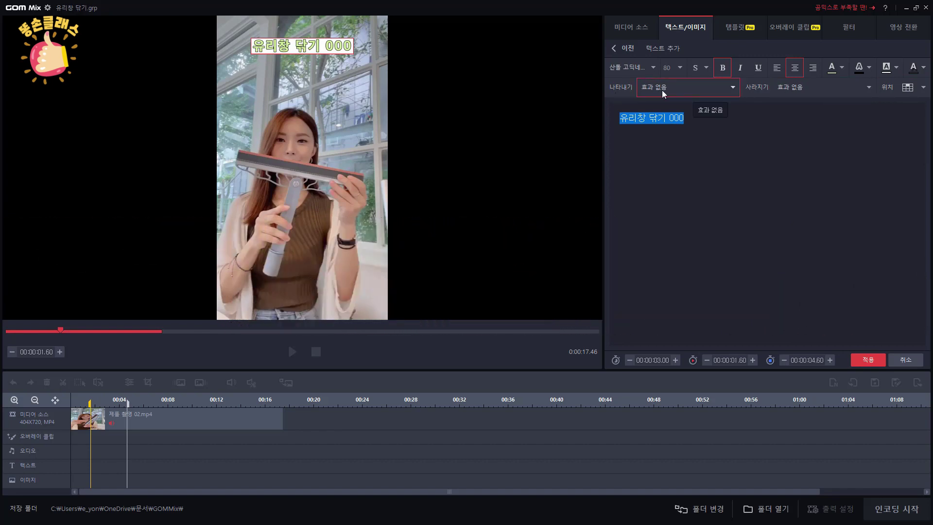
pyautogui.click(733, 89)
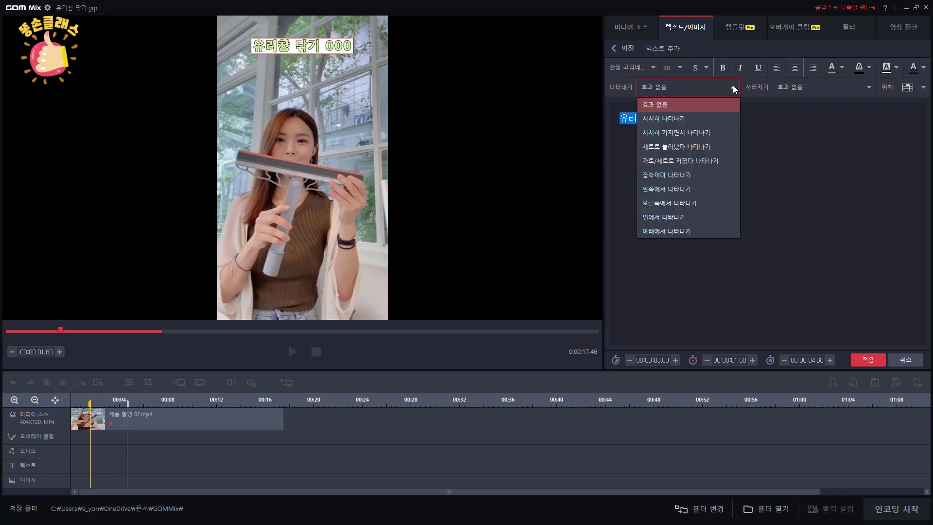
pyautogui.click(664, 175)
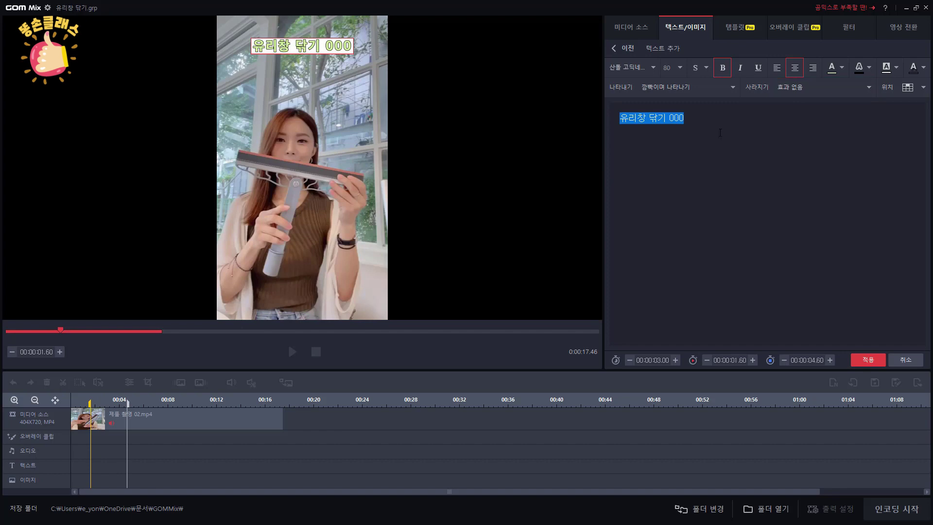
pyautogui.click(870, 361)
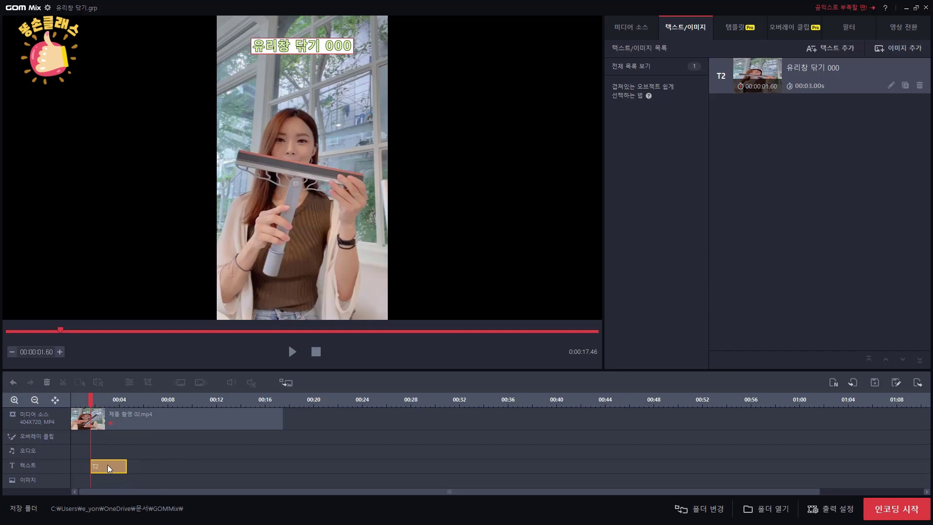
# - Move the title clip to the very start of the timeline and play it back to check its appear effect
pyautogui.moveTo(110, 468); pyautogui.dragTo(86, 467)
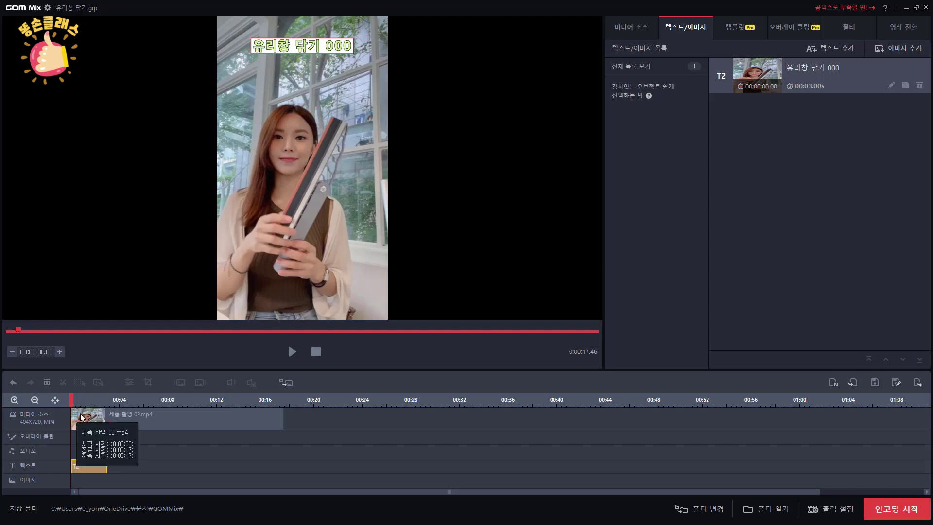
pyautogui.click(292, 352)
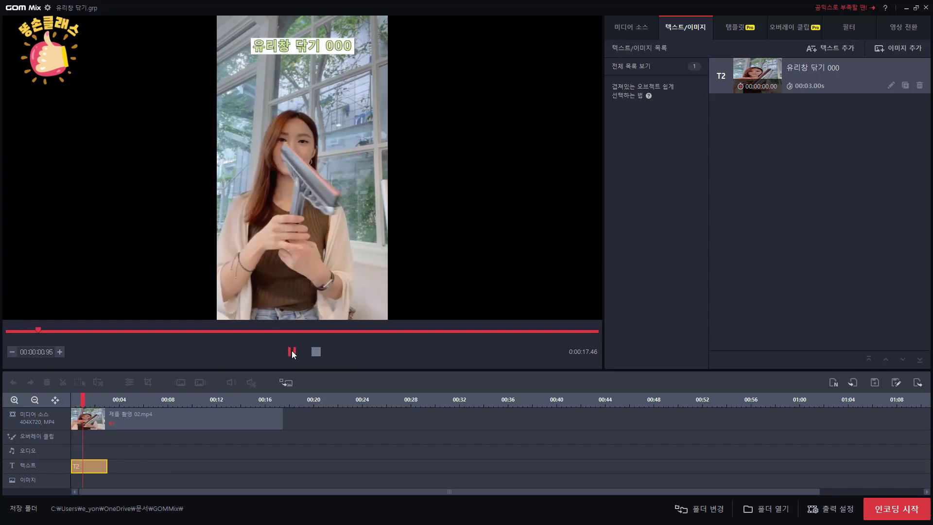
pyautogui.click(293, 351)
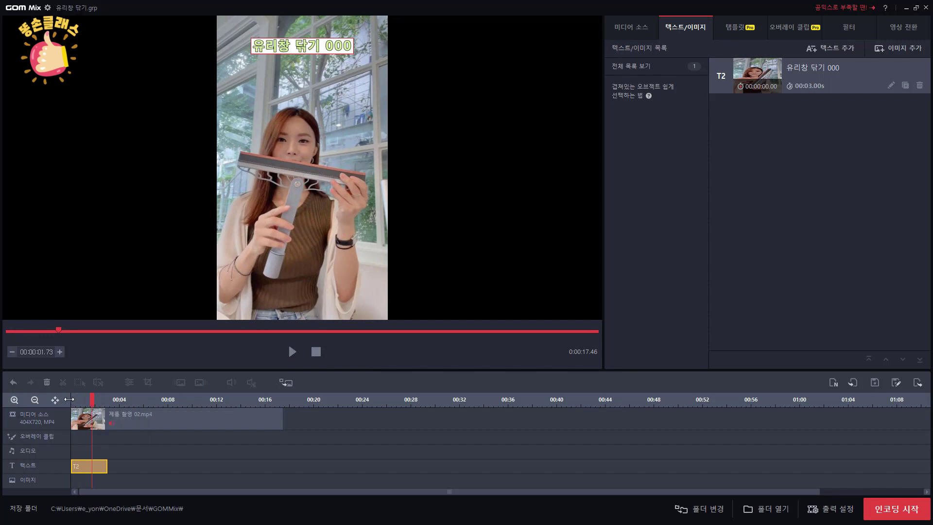
pyautogui.click(74, 400)
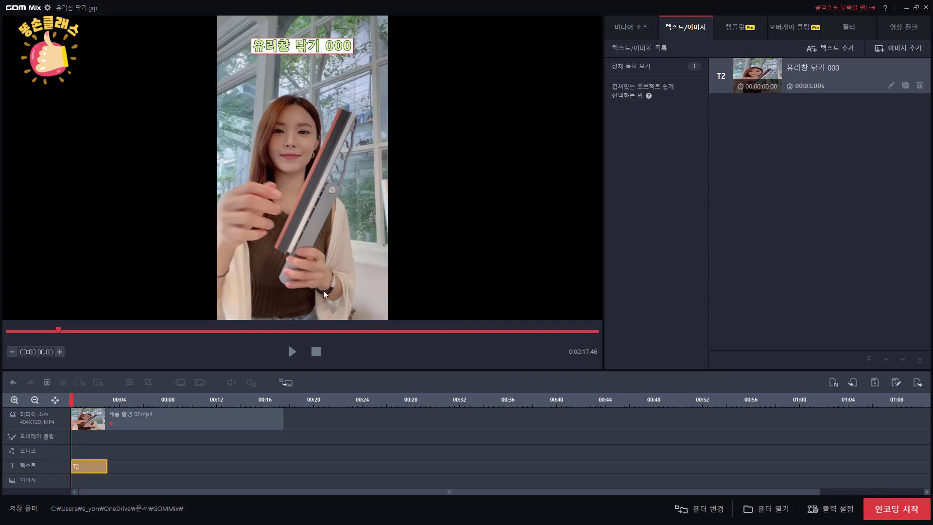
pyautogui.click(291, 355)
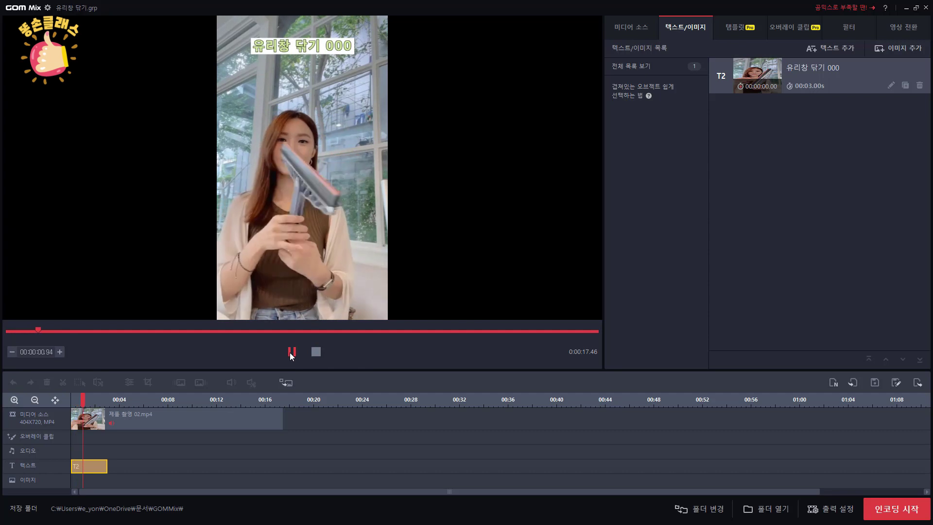
pyautogui.click(292, 355)
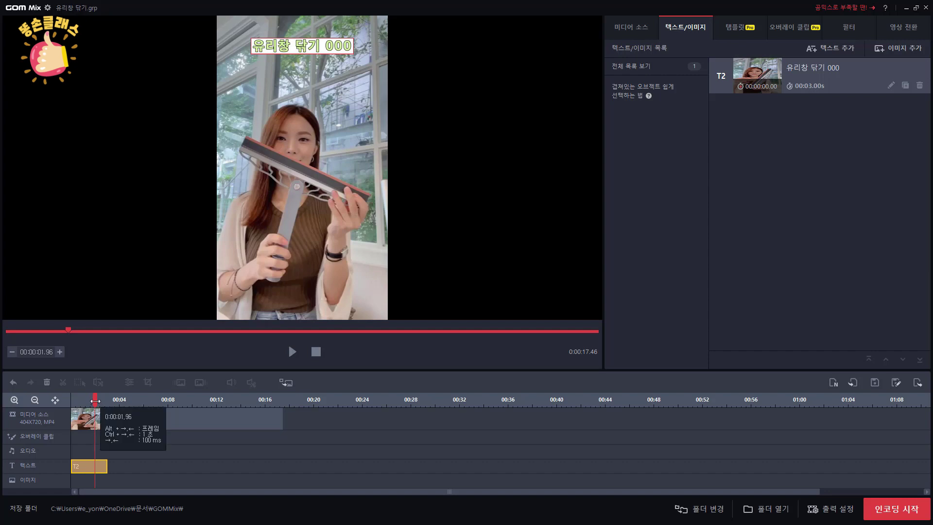
# - At 3.16 s, add the surprised emoticon (놀란 이모티콘) from the basic images and place it over the woman's face
pyautogui.moveTo(95, 400)
pyautogui.mouseDown()
pyautogui.moveTo(74, 399)
pyautogui.moveTo(109, 399)
pyautogui.mouseUp()
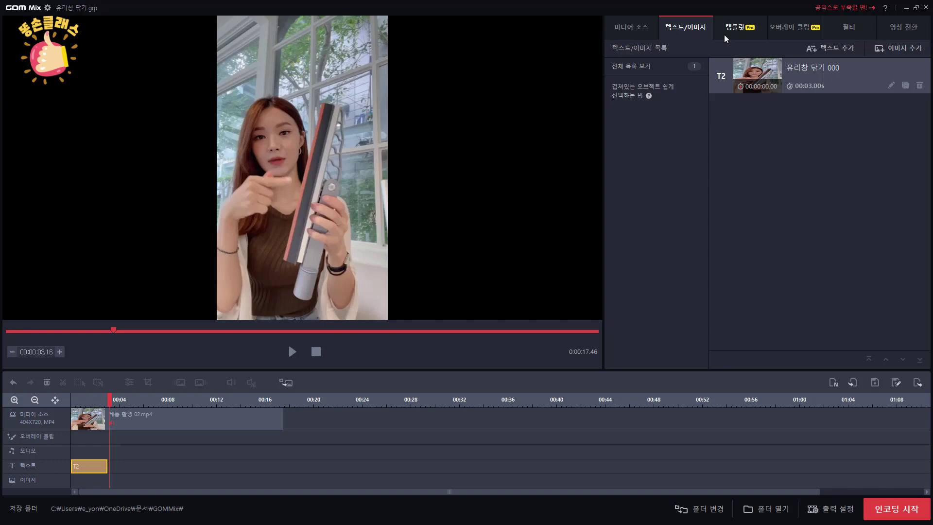
pyautogui.click(902, 48)
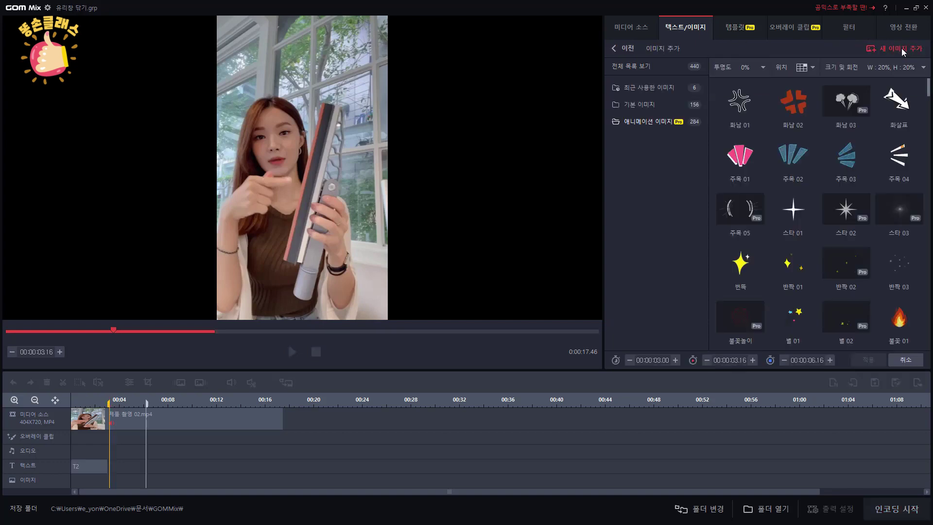
pyautogui.click(640, 104)
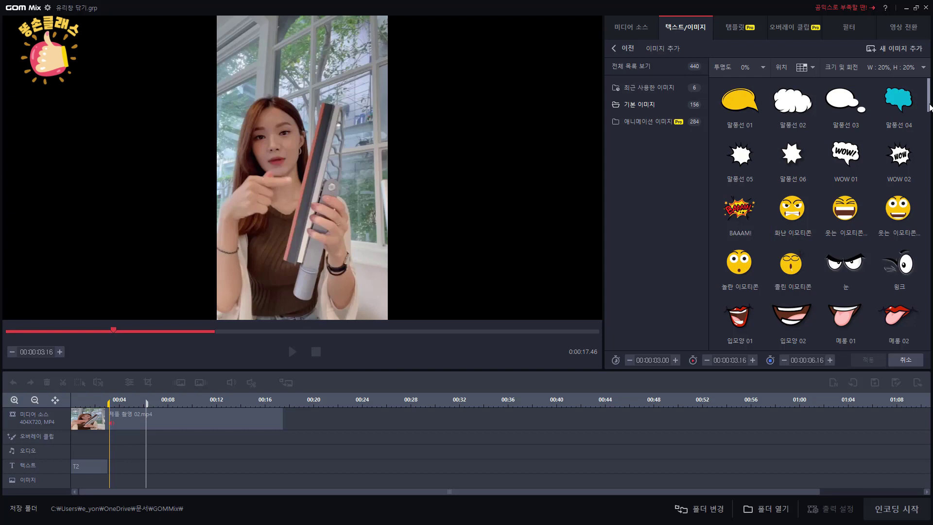
pyautogui.moveTo(929, 107); pyautogui.dragTo(928, 117)
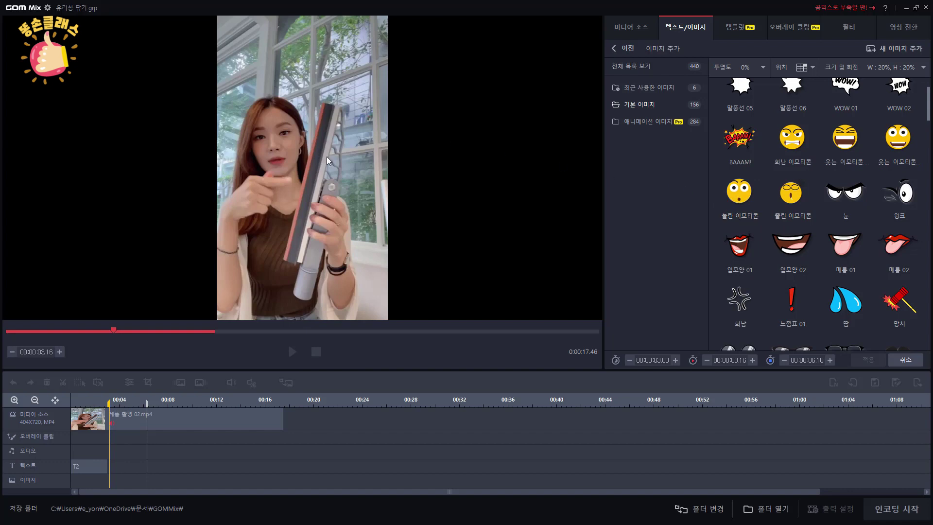
pyautogui.click(741, 195)
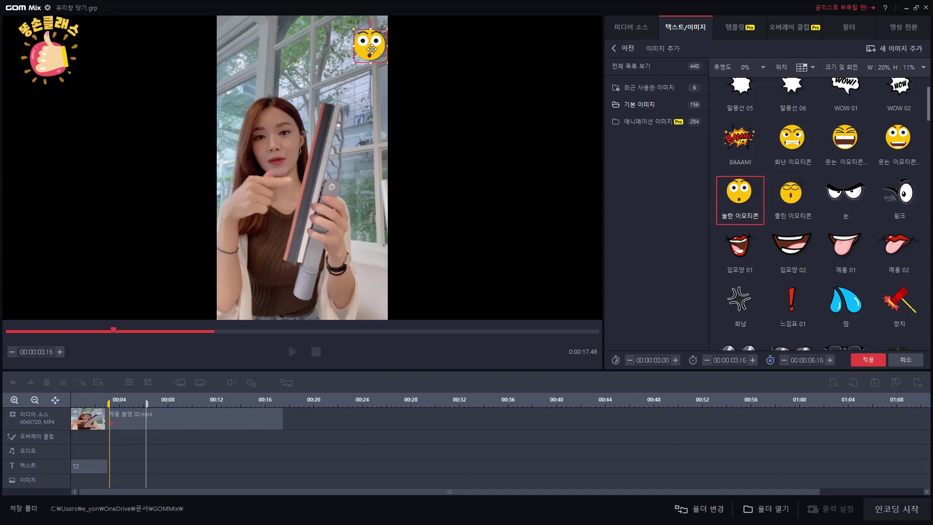
pyautogui.moveTo(372, 48); pyautogui.dragTo(295, 131)
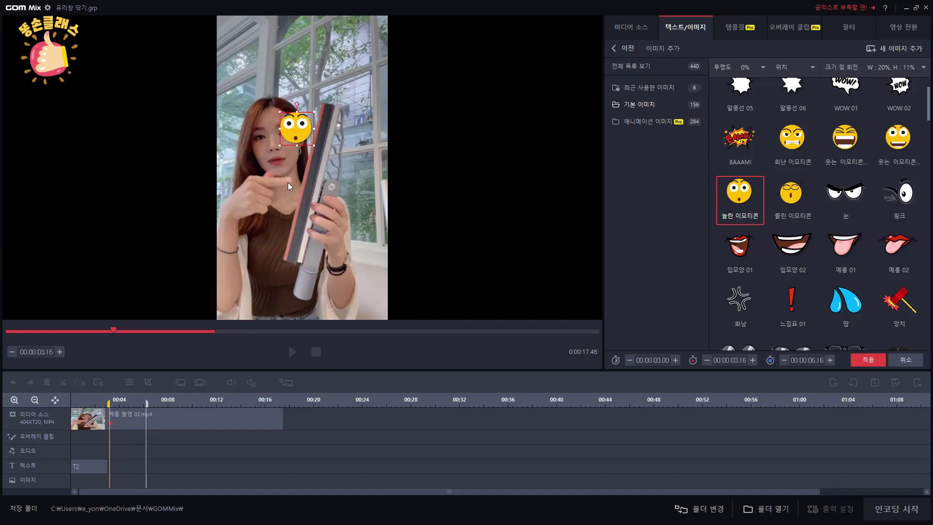
# - Replace the emoticon with the animated 화살표 arrow, enlarged to about 31% width and rotated to point right at the squeegee, and apply it
pyautogui.scroll(-5, 875, 161)
pyautogui.moveTo(928, 141); pyautogui.dragTo(921, 316)
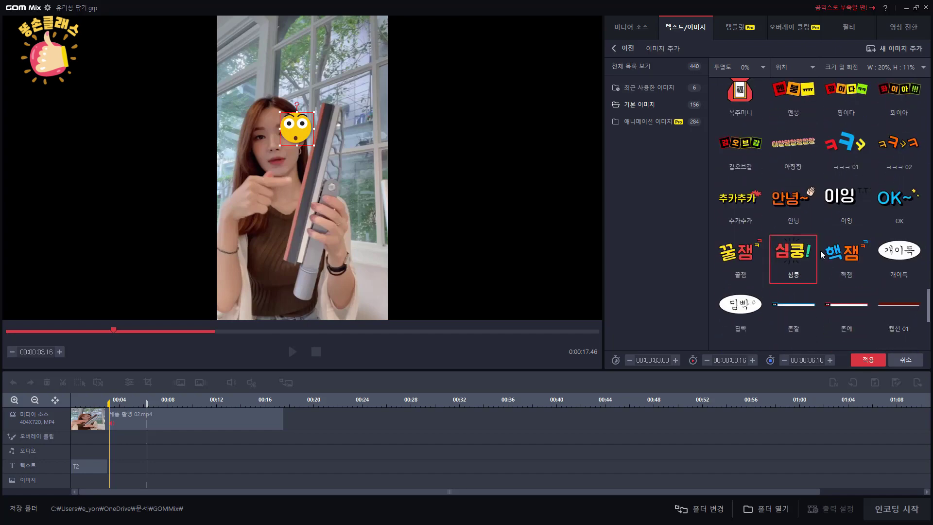
pyautogui.moveTo(929, 302)
pyautogui.mouseDown()
pyautogui.moveTo(929, 313)
pyautogui.moveTo(929, 296)
pyautogui.mouseUp()
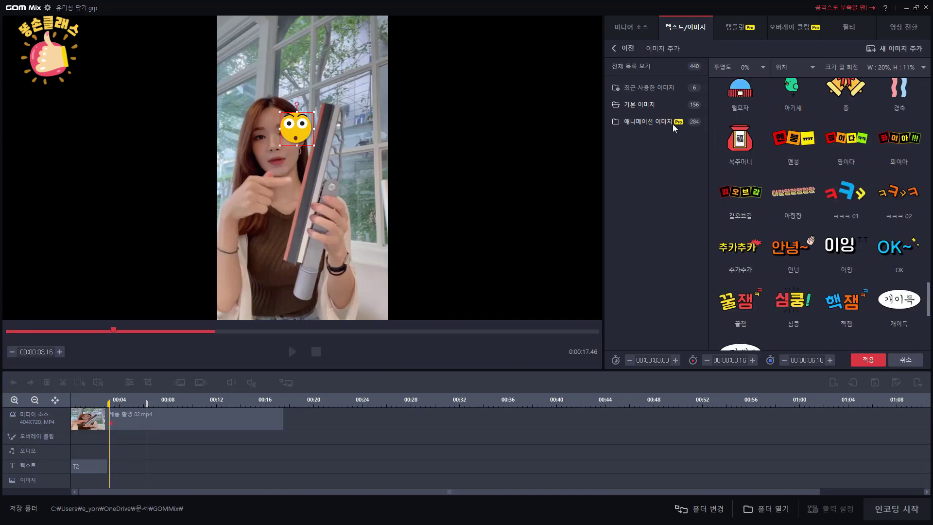
pyautogui.click(642, 122)
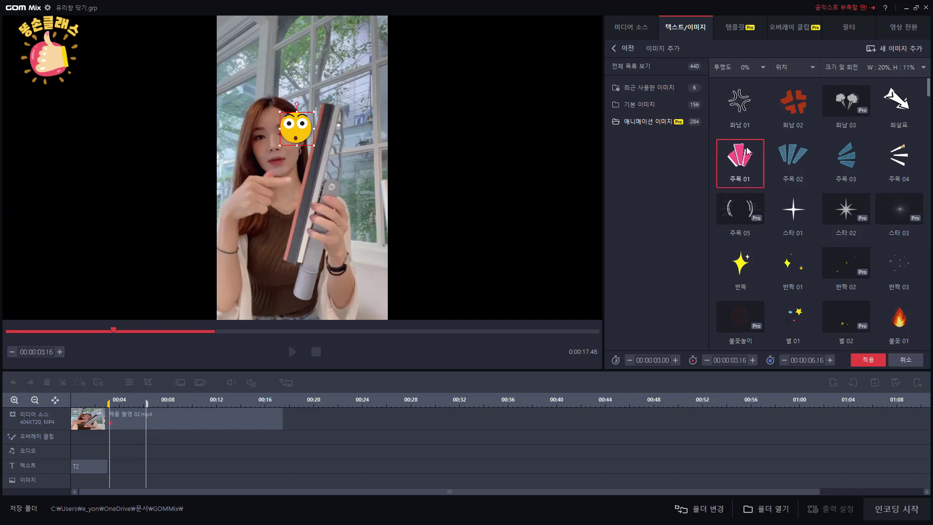
pyautogui.click(902, 111)
pyautogui.moveTo(297, 131); pyautogui.dragTo(288, 180)
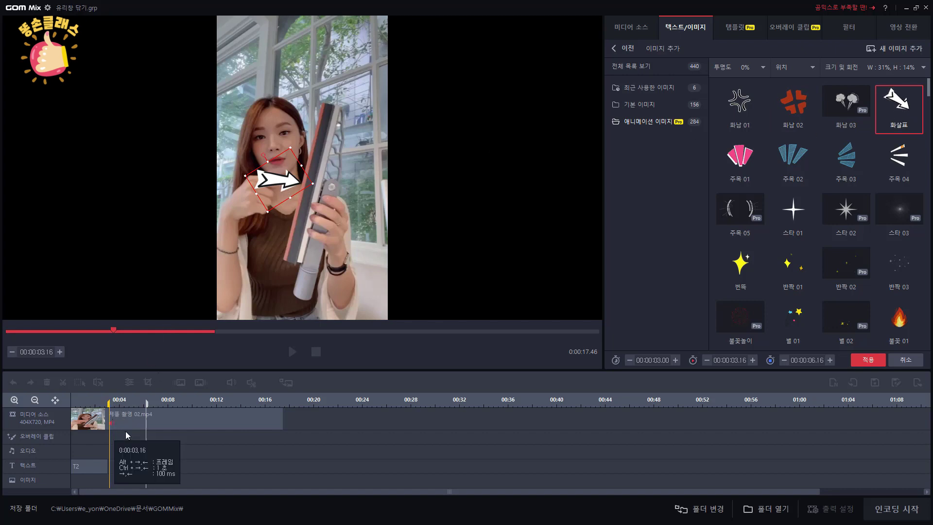
pyautogui.click(868, 360)
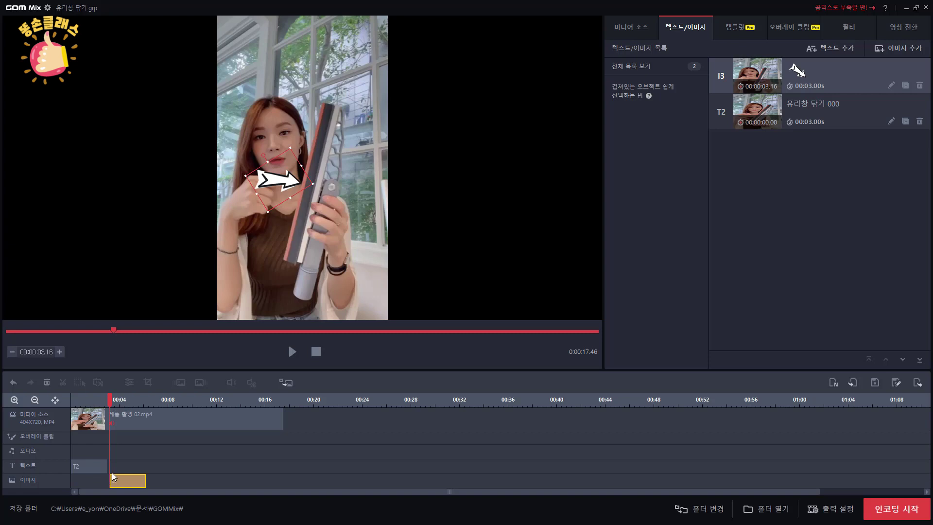
# - Play back the footage around the arrow clip and shorten the clip to about 0.76 s, ending at 3.92 s
pyautogui.moveTo(108, 403); pyautogui.dragTo(99, 402)
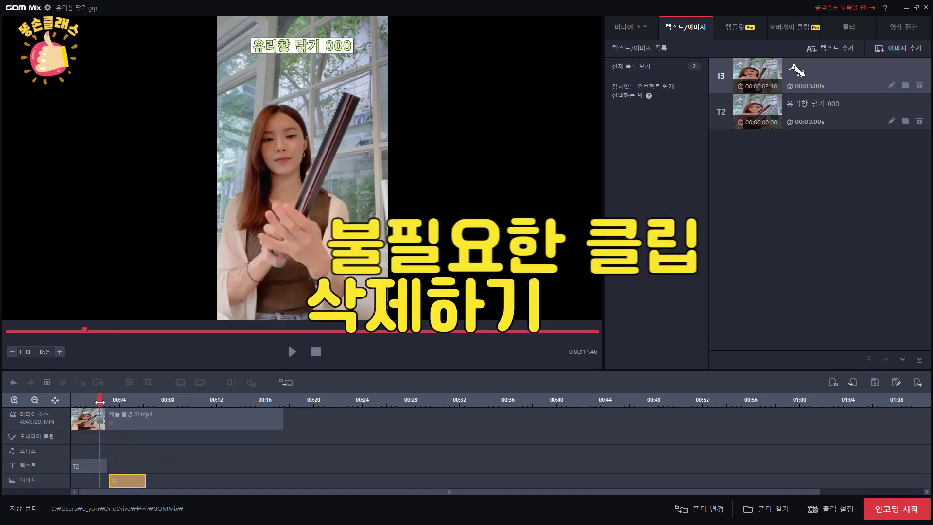
pyautogui.click(292, 354)
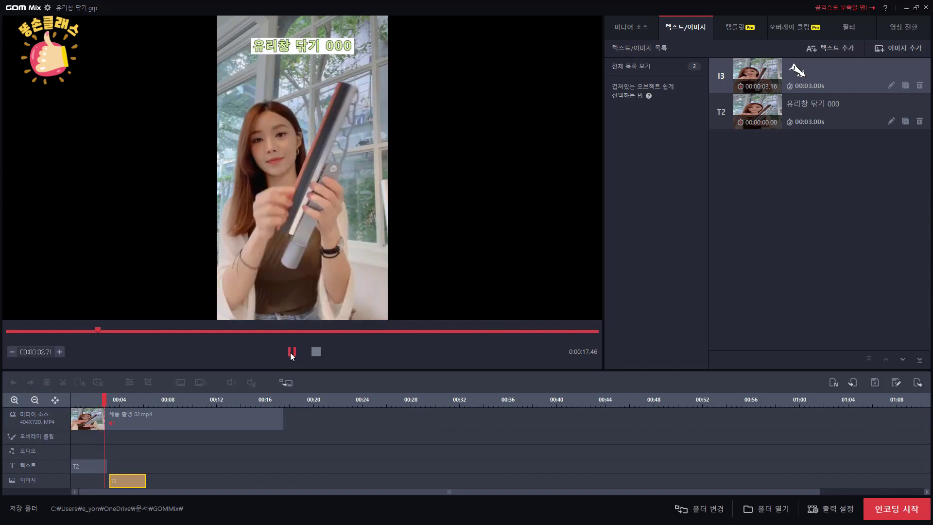
pyautogui.click(122, 402)
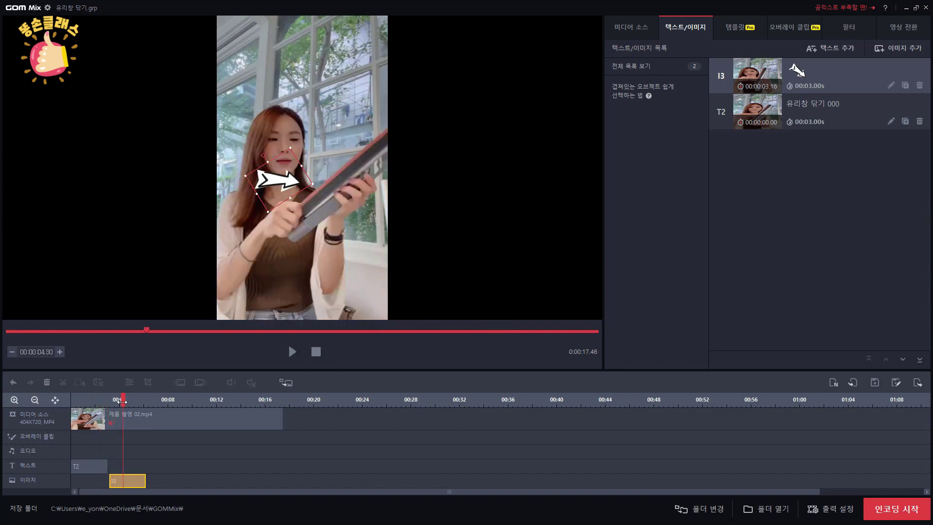
pyautogui.moveTo(120, 401)
pyautogui.mouseDown()
pyautogui.moveTo(104, 402)
pyautogui.moveTo(112, 399)
pyautogui.mouseUp()
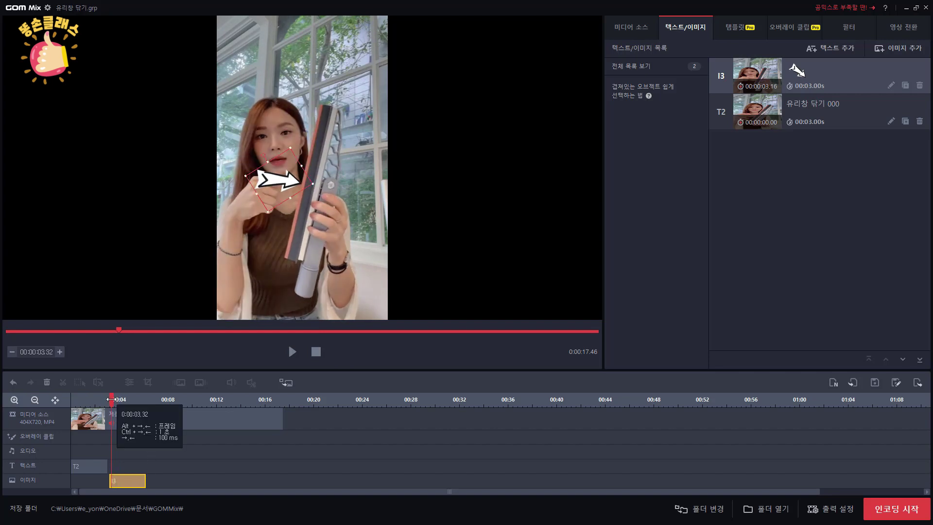
pyautogui.moveTo(111, 400); pyautogui.dragTo(114, 399)
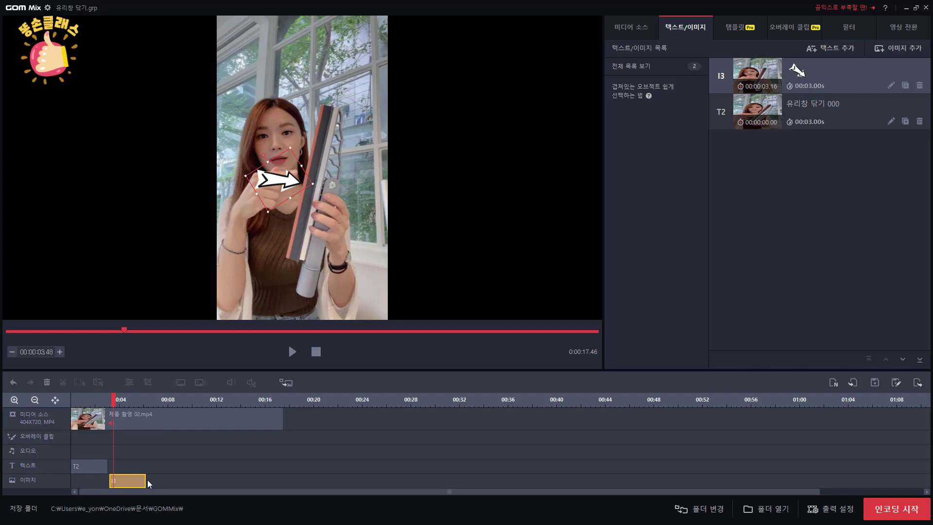
pyautogui.moveTo(145, 481); pyautogui.dragTo(118, 481)
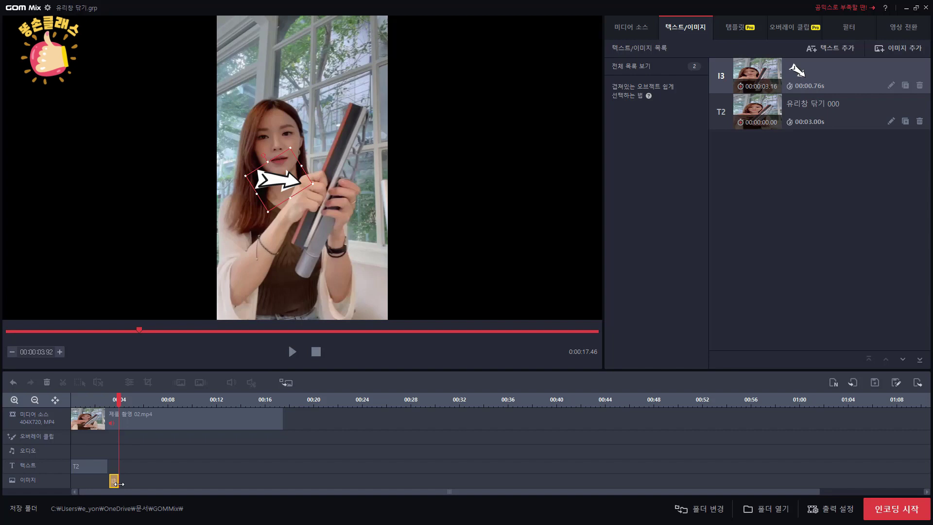
# - Move the arrow clip to start at 3.04 s and trim its end so it lasts about 0.44 s
pyautogui.click(14, 400)
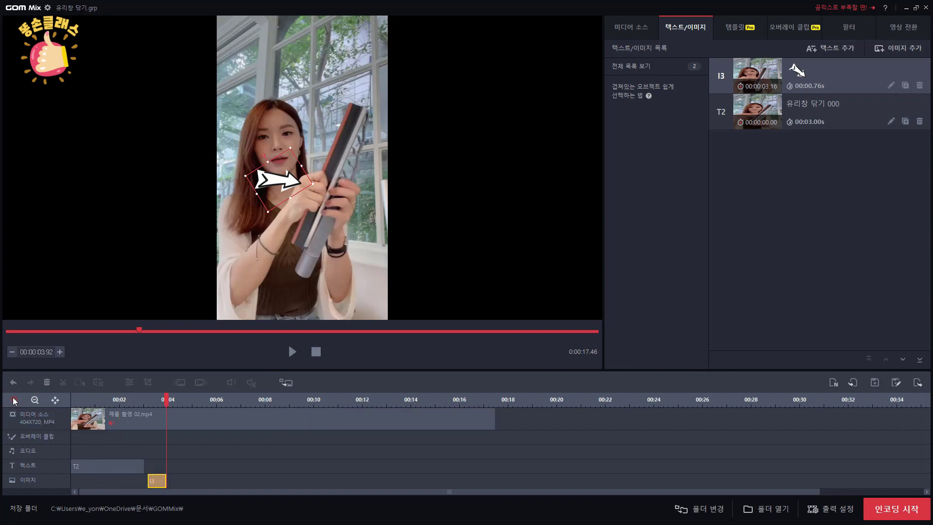
pyautogui.click(14, 399)
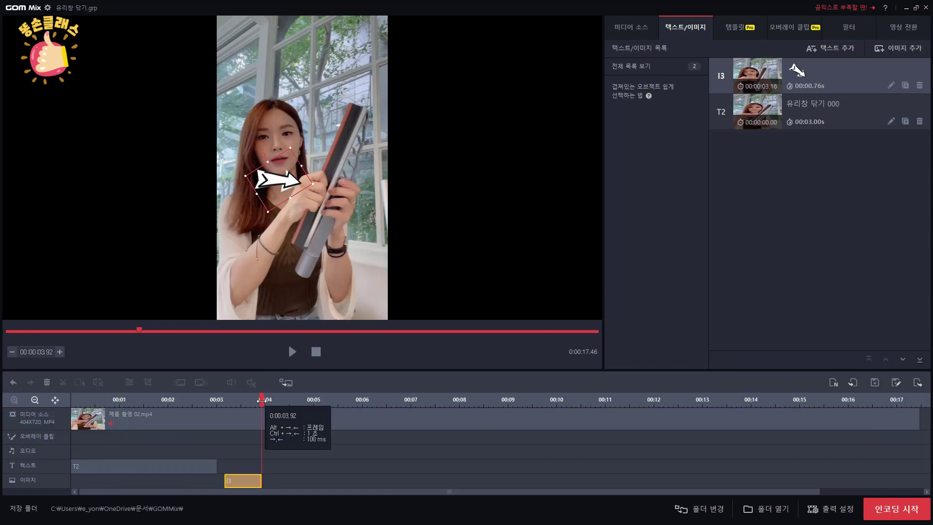
pyautogui.click(212, 403)
pyautogui.moveTo(242, 482); pyautogui.dragTo(236, 481)
pyautogui.click(221, 406)
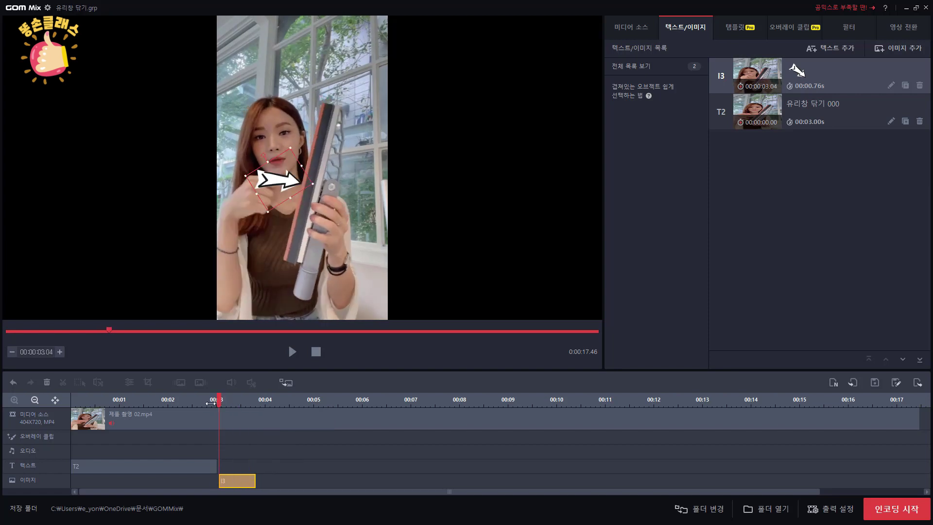
pyautogui.moveTo(221, 406); pyautogui.dragTo(239, 411)
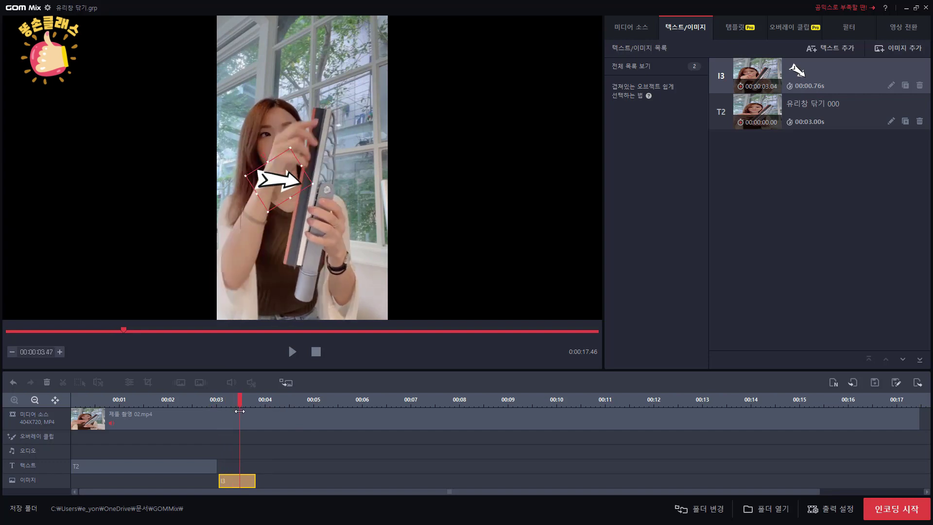
pyautogui.moveTo(255, 481); pyautogui.dragTo(239, 481)
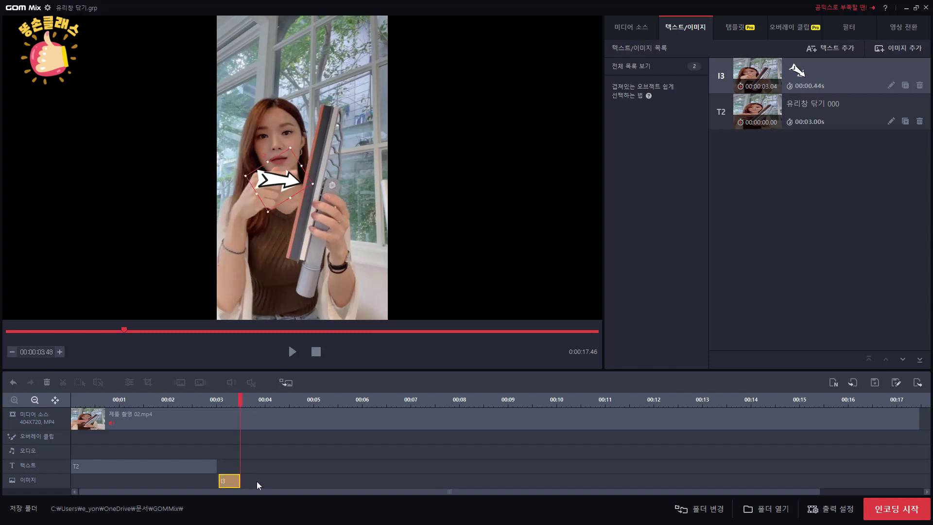
# - Play back the footage from 2.63 s to check the timing of the title and the arrow
pyautogui.click(199, 410)
pyautogui.click(292, 351)
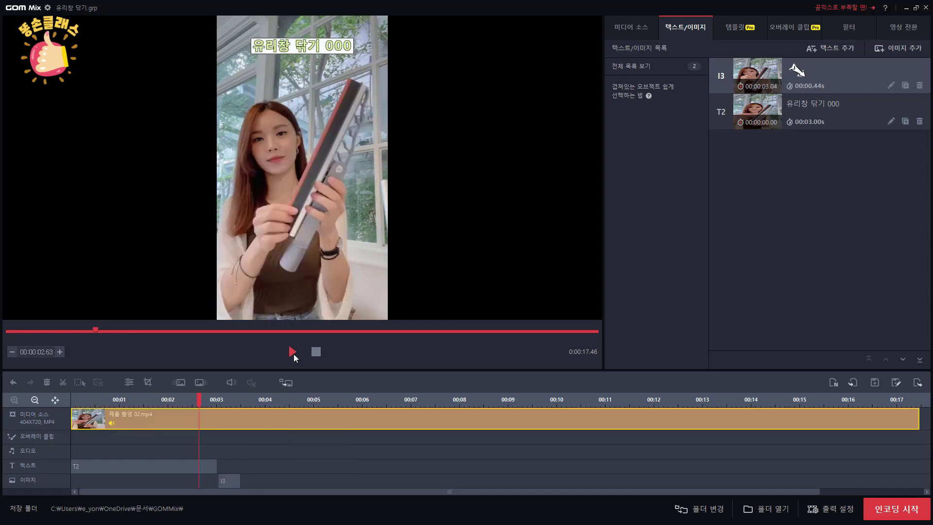
pyautogui.click(293, 355)
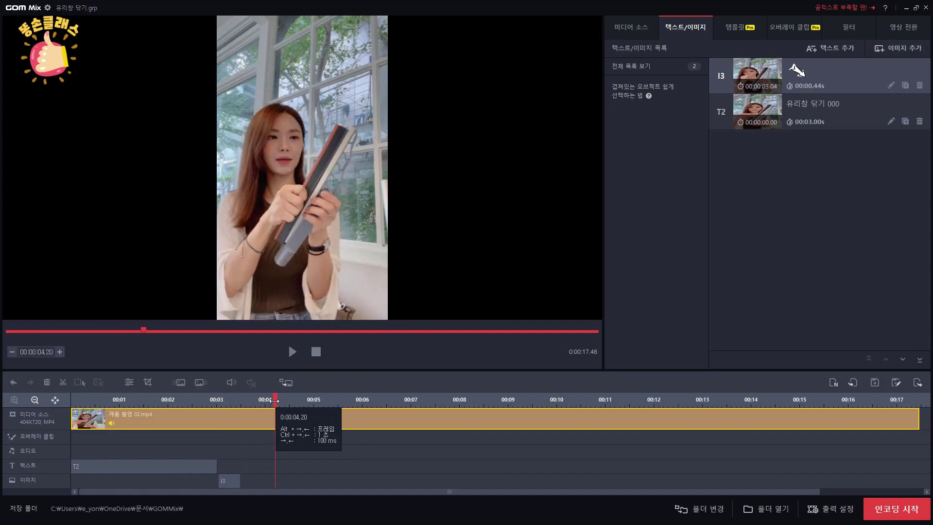
# - Add a second 화살표 arrow at 5.19 s, rotated to point down-left at the squeegee's upper end, and apply it
pyautogui.moveTo(275, 401)
pyautogui.mouseDown()
pyautogui.moveTo(219, 409)
pyautogui.moveTo(264, 412)
pyautogui.mouseUp()
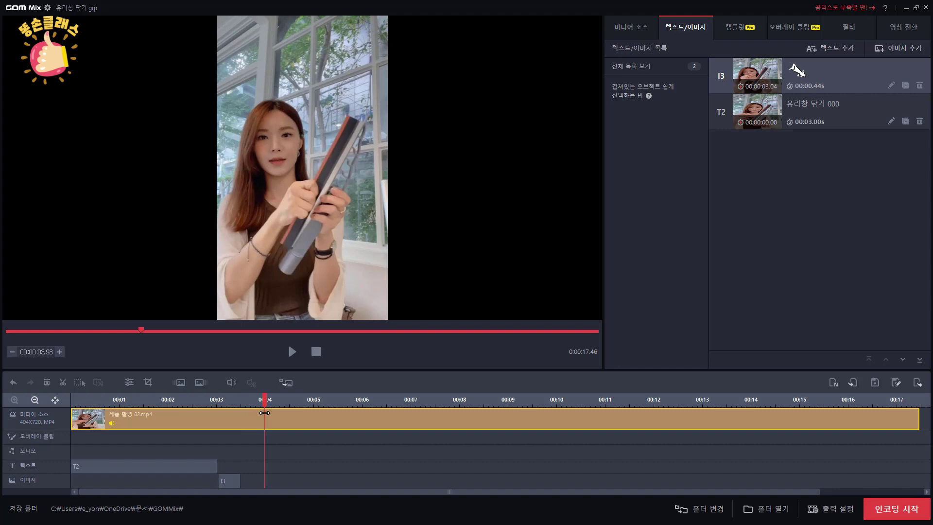
pyautogui.moveTo(269, 413); pyautogui.dragTo(324, 424)
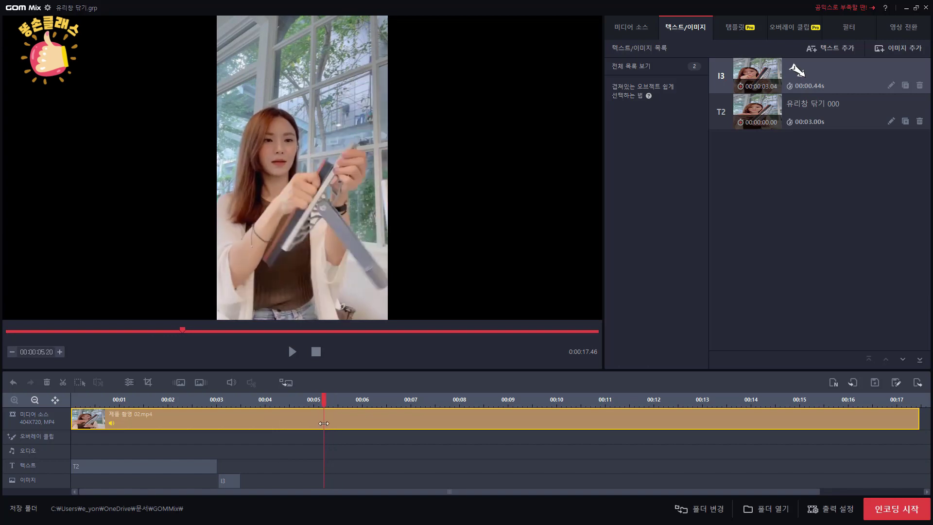
pyautogui.moveTo(323, 424)
pyautogui.mouseDown()
pyautogui.moveTo(294, 424)
pyautogui.moveTo(310, 430)
pyautogui.mouseUp()
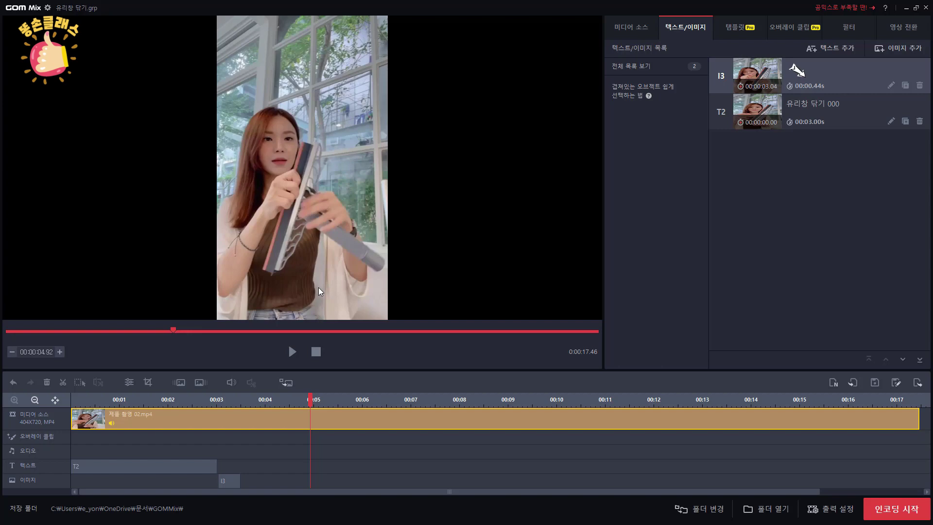
pyautogui.click(323, 402)
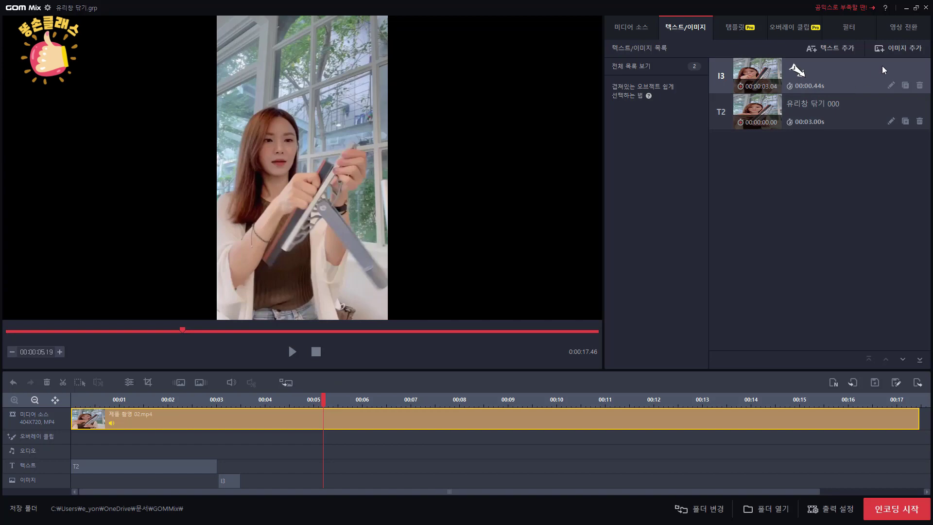
pyautogui.click(902, 46)
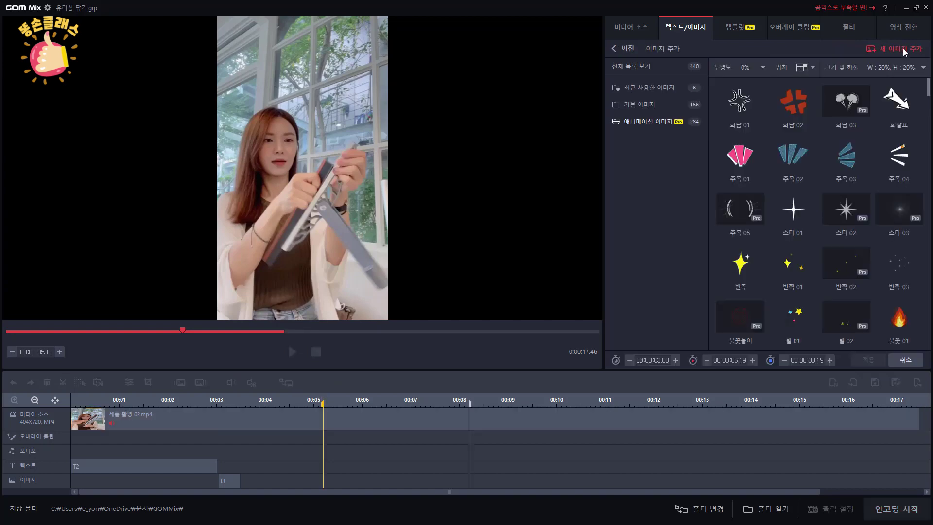
pyautogui.click(900, 104)
pyautogui.moveTo(370, 46); pyautogui.dragTo(370, 154)
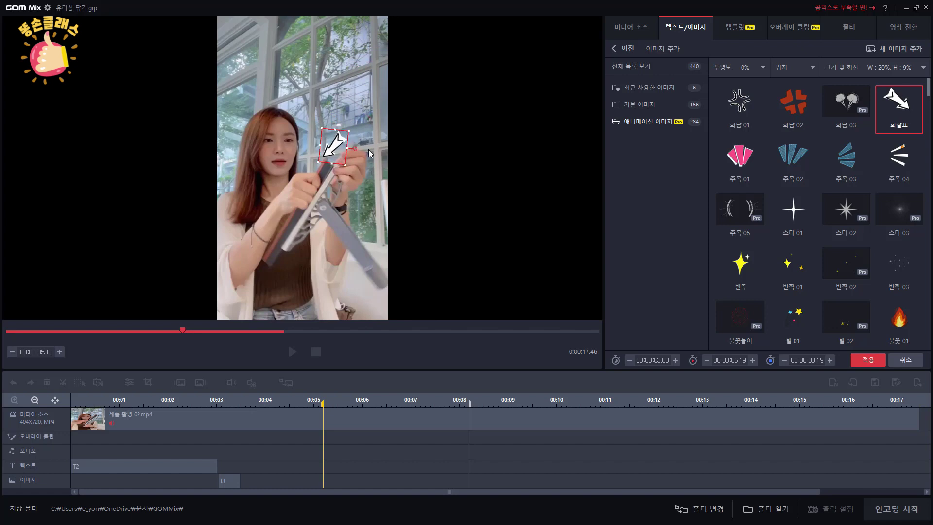
pyautogui.click(868, 361)
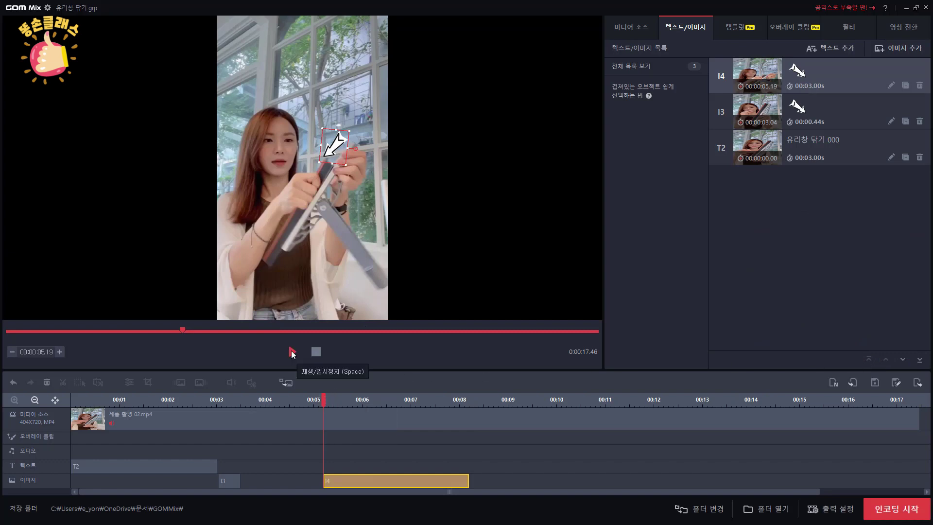
# - Move the second arrow clip to start at 5.12 s and shorten it to about 0.28 s
pyautogui.click(293, 353)
pyautogui.click(363, 399)
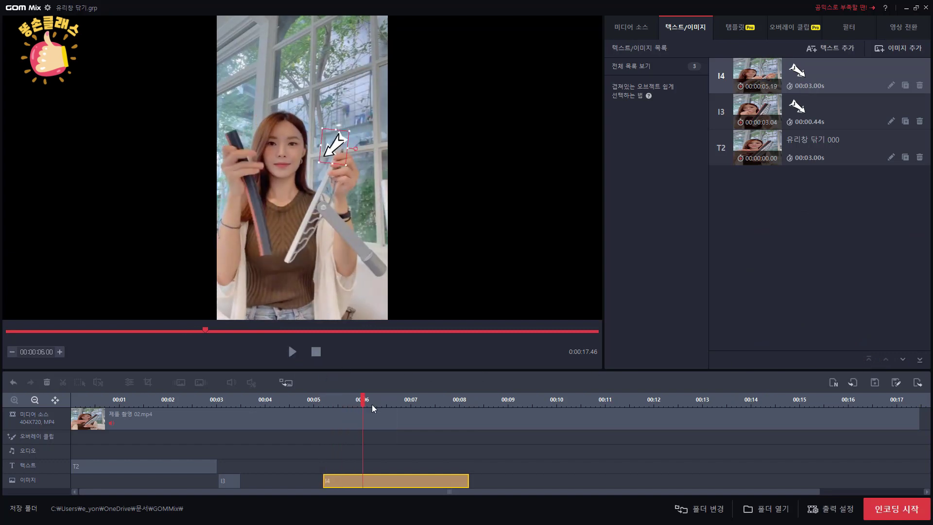
pyautogui.moveTo(363, 399); pyautogui.dragTo(322, 401)
pyautogui.moveTo(342, 478); pyautogui.dragTo(334, 477)
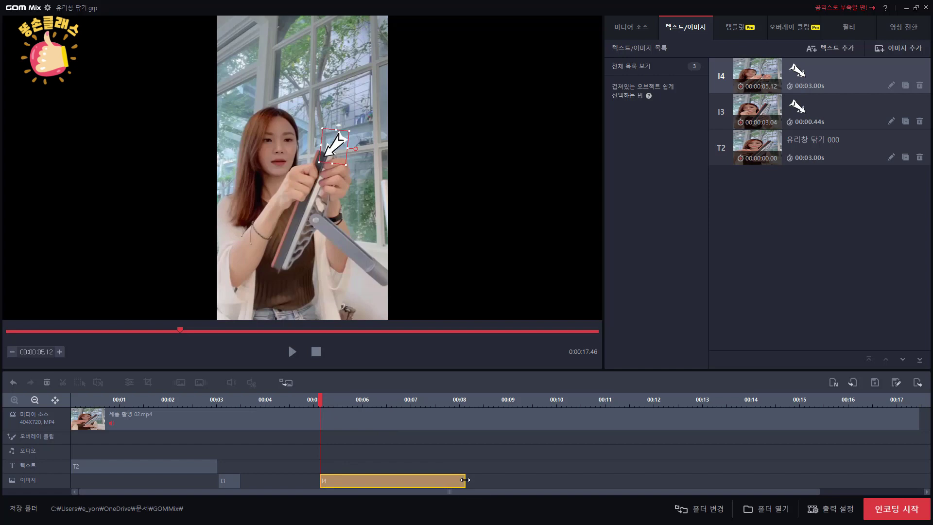
pyautogui.moveTo(465, 482); pyautogui.dragTo(333, 485)
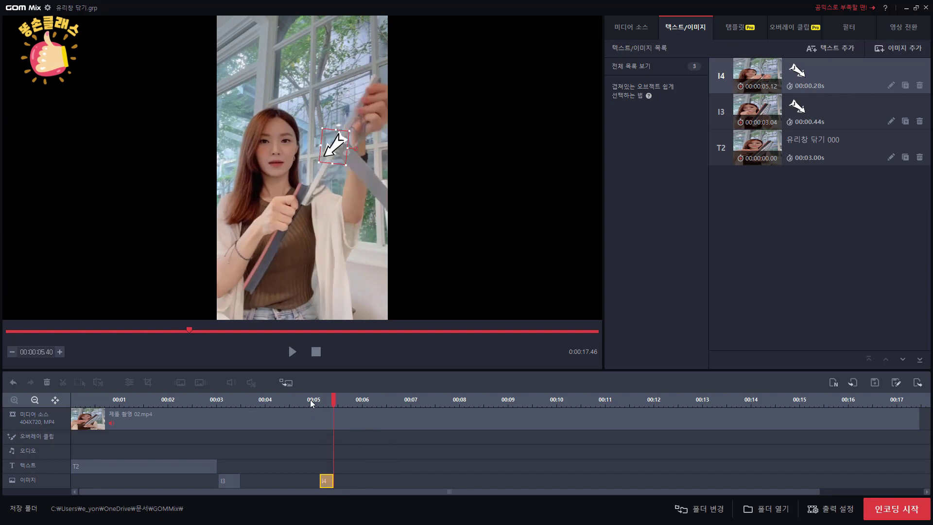
# - Play back the second arrow's section and scrub through the remaining footage to 16.96 s
pyautogui.click(292, 351)
pyautogui.click(293, 354)
pyautogui.moveTo(315, 399); pyautogui.dragTo(896, 451)
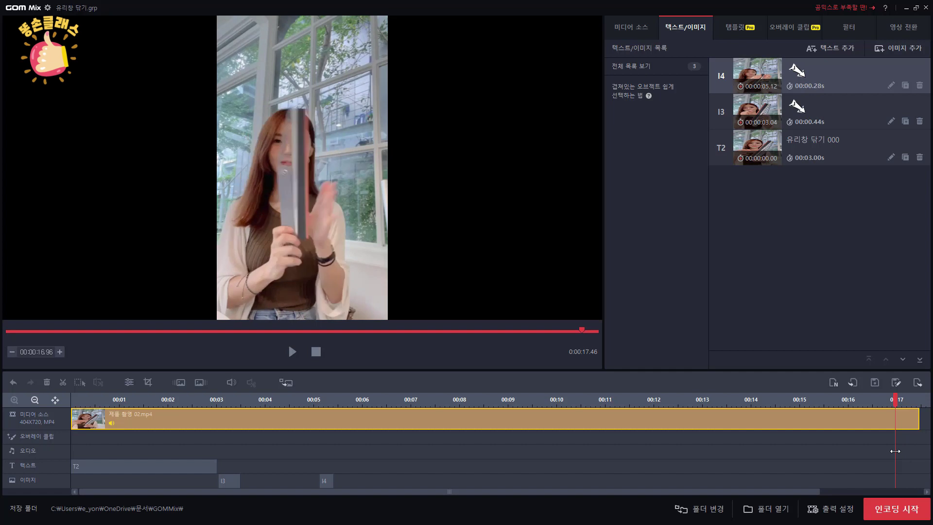
# - Add the 최고 thumbs-up image from 기본 이미지 at 16.96 s beside the woman's face, then return the playhead to 3.04 s
pyautogui.click(898, 48)
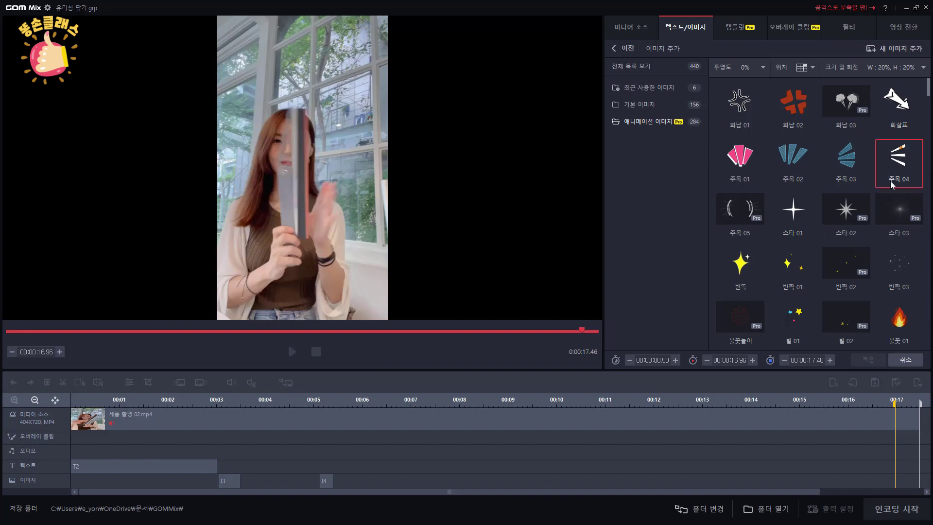
pyautogui.moveTo(930, 95); pyautogui.dragTo(930, 132)
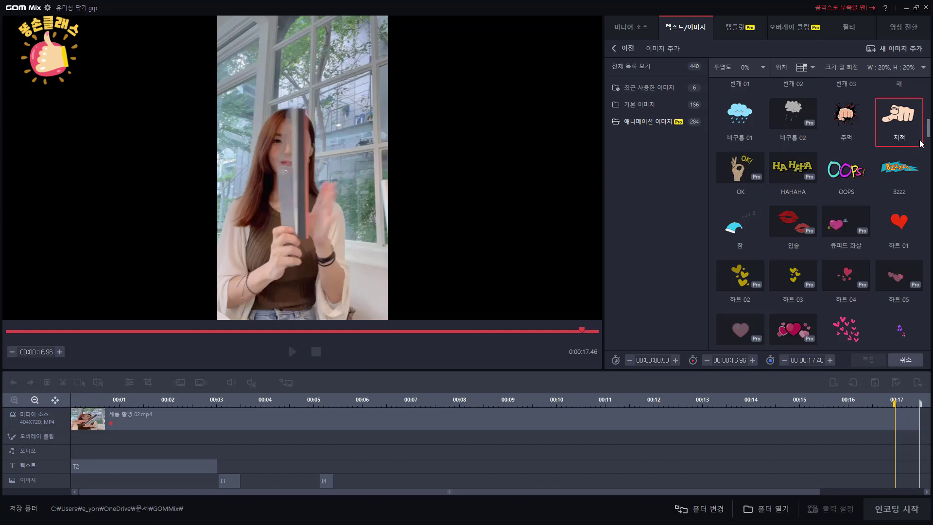
pyautogui.moveTo(930, 137); pyautogui.dragTo(930, 170)
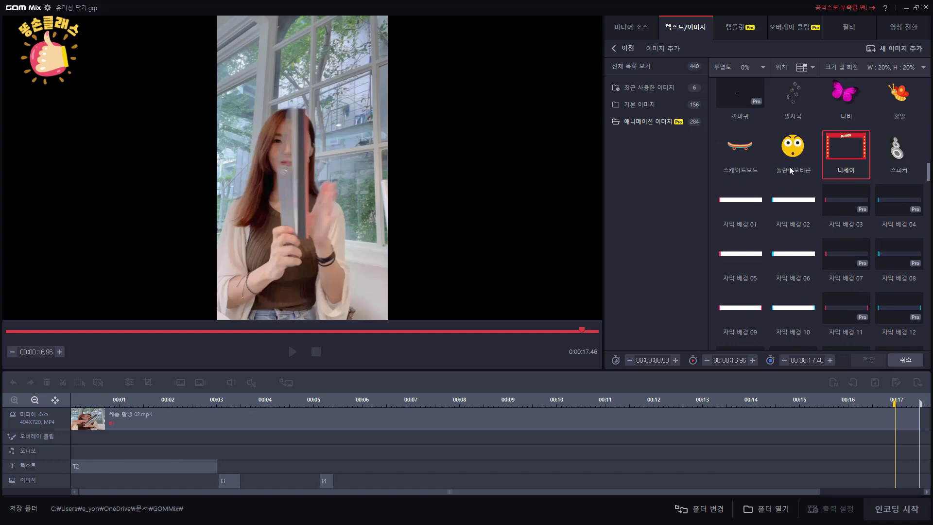
pyautogui.click(644, 103)
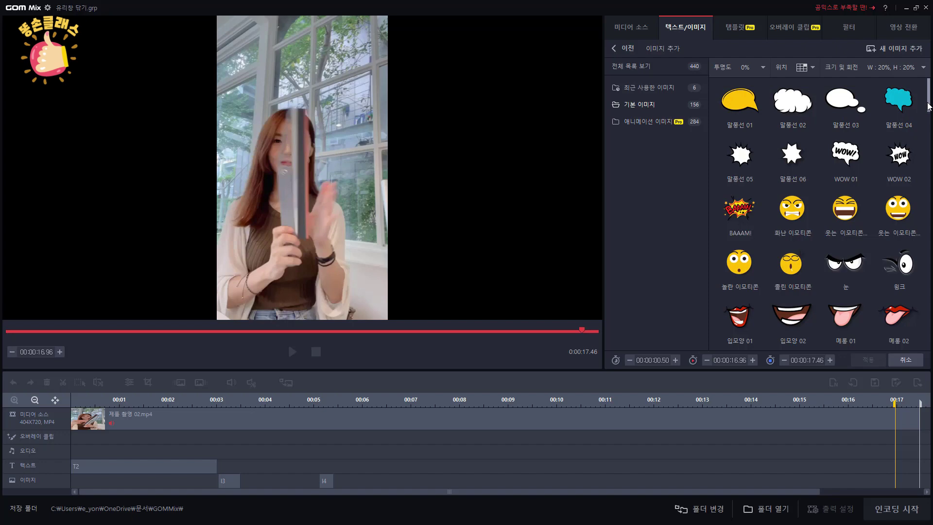
pyautogui.scroll(-8, 901, 176)
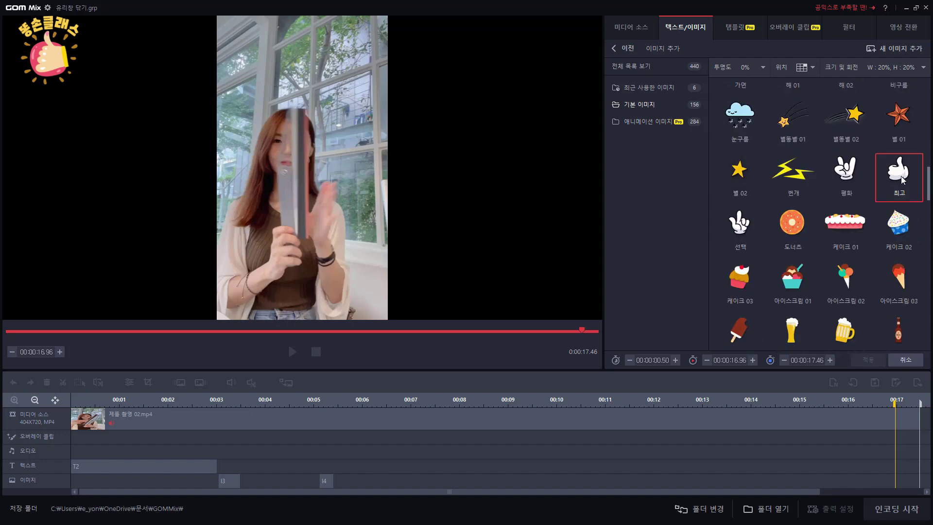
pyautogui.click(902, 178)
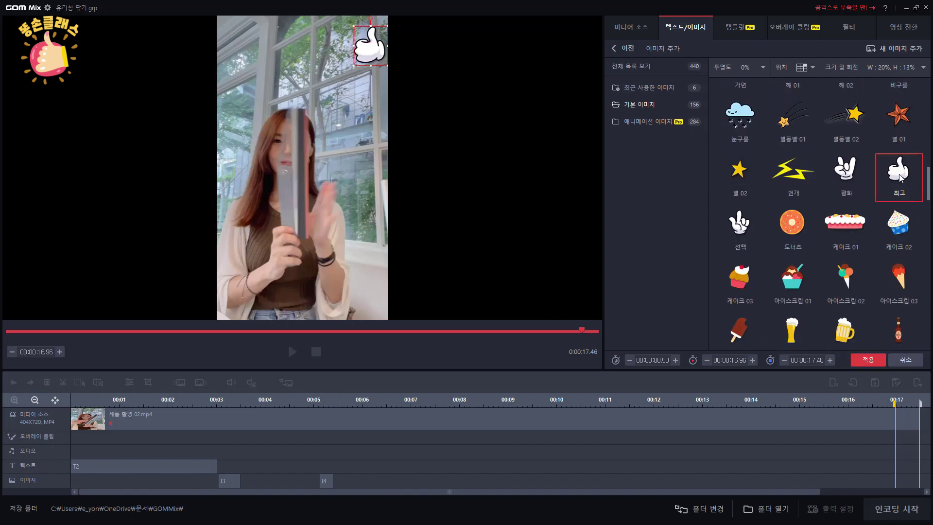
pyautogui.moveTo(369, 55); pyautogui.dragTo(340, 159)
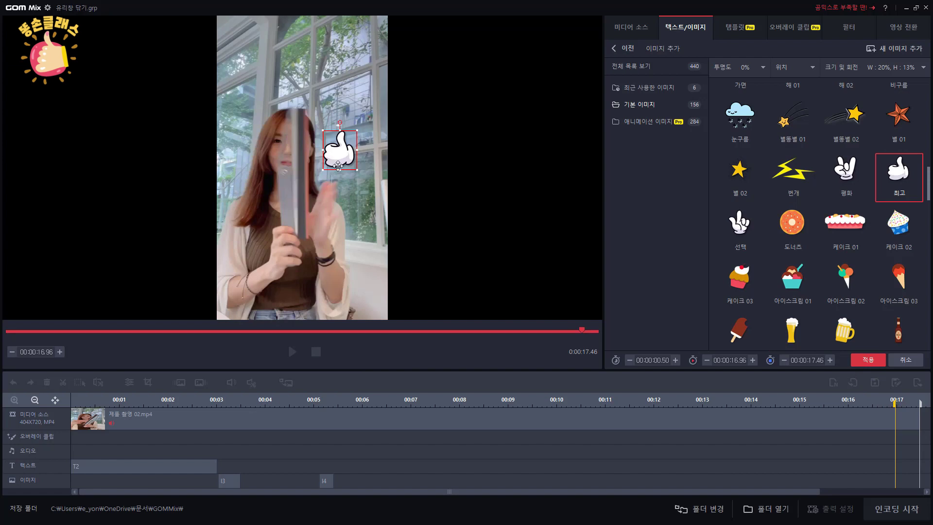
pyautogui.click(869, 360)
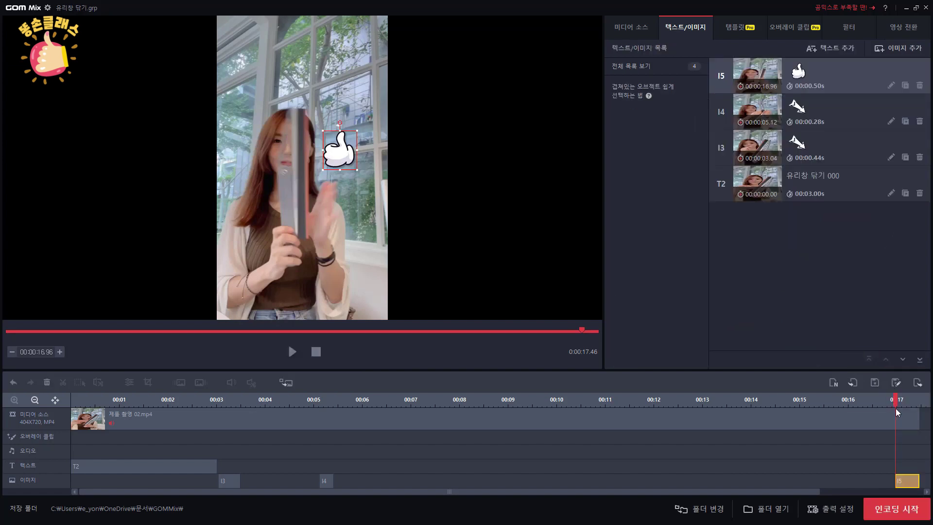
pyautogui.moveTo(905, 402); pyautogui.dragTo(911, 403)
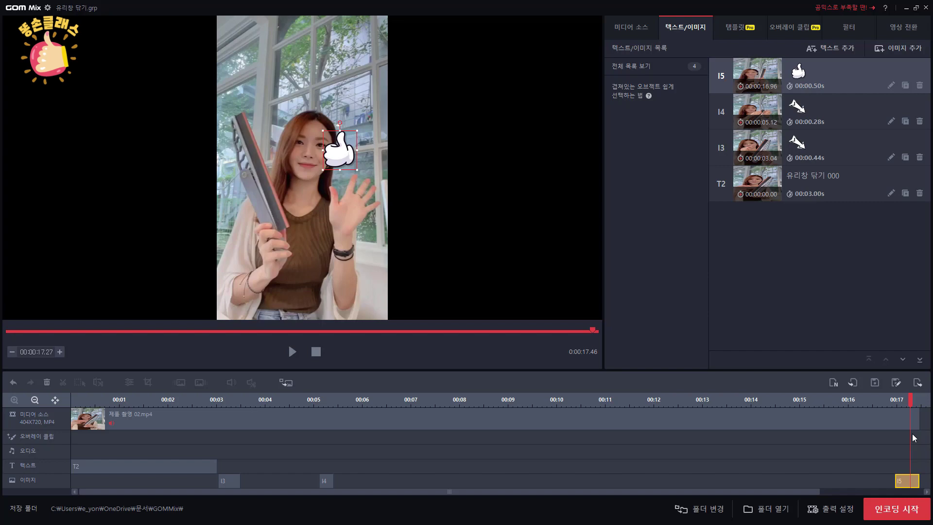
pyautogui.moveTo(246, 412); pyautogui.dragTo(219, 412)
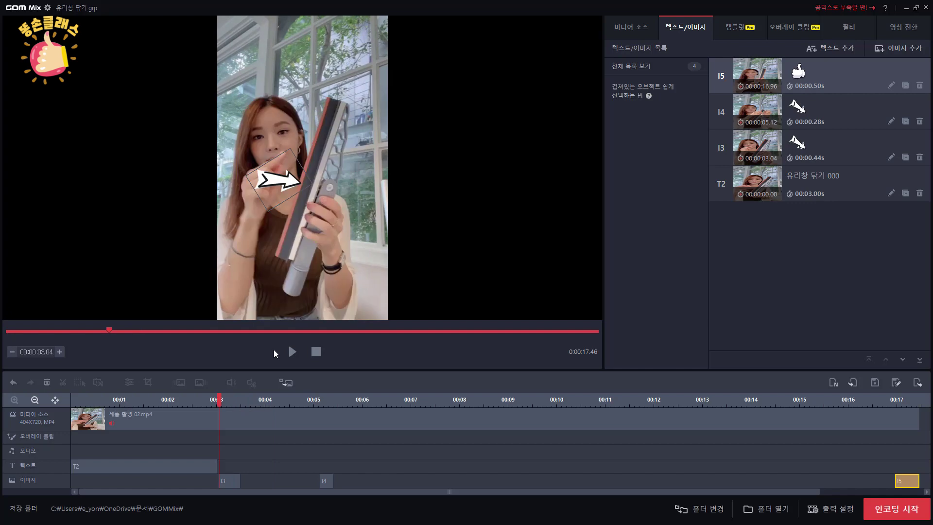
# - Try the caption "이 부분을 잡아서 끌어 내립니다." at 3.04 s in size 48 just below the arrow, and discard it
pyautogui.click(832, 48)
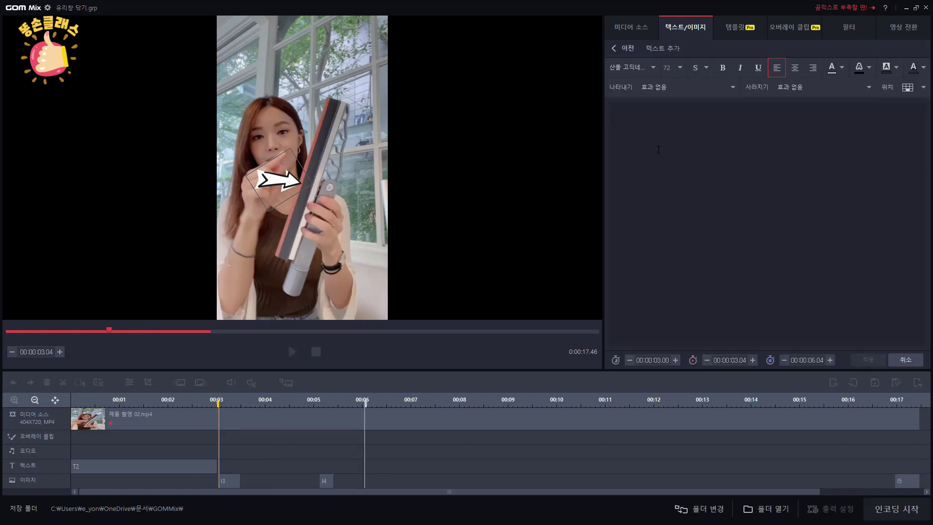
pyautogui.write('이 부분으')
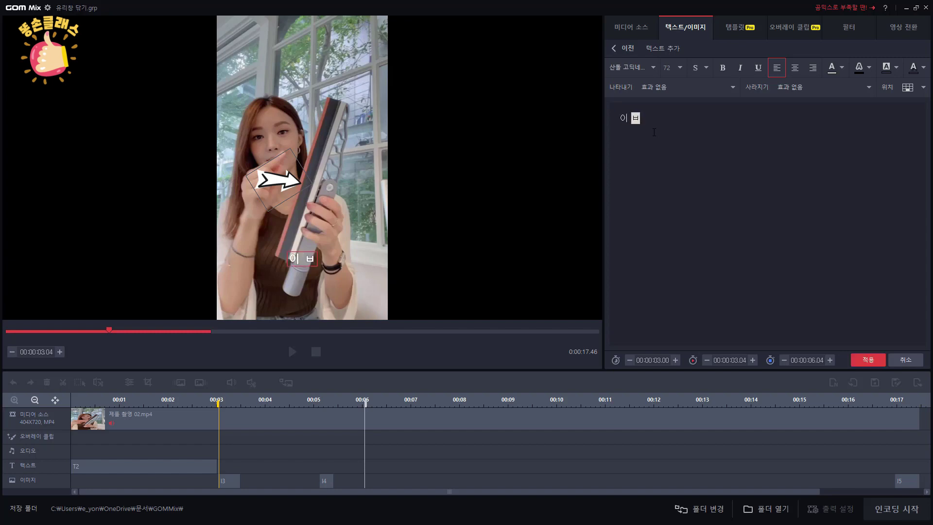
pyautogui.write('을 잡아서 ')
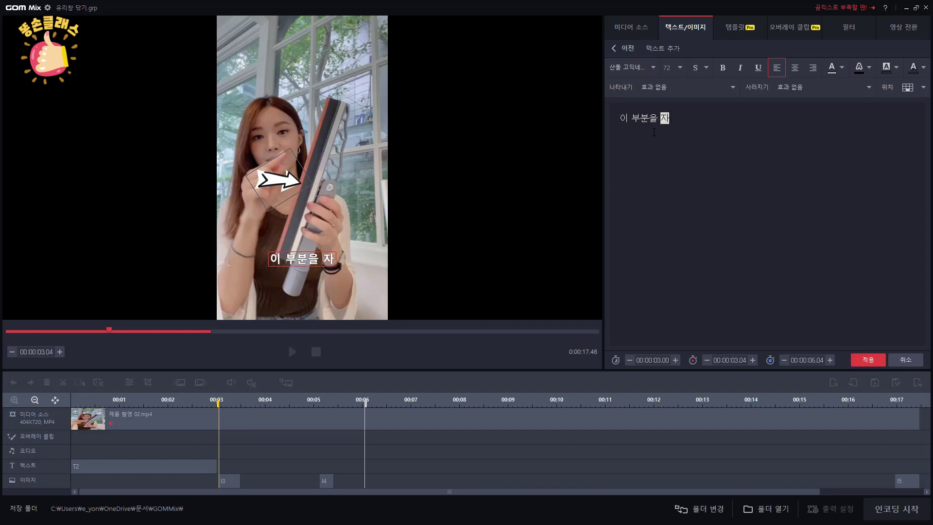
pyautogui.write('끌어 내립닏')
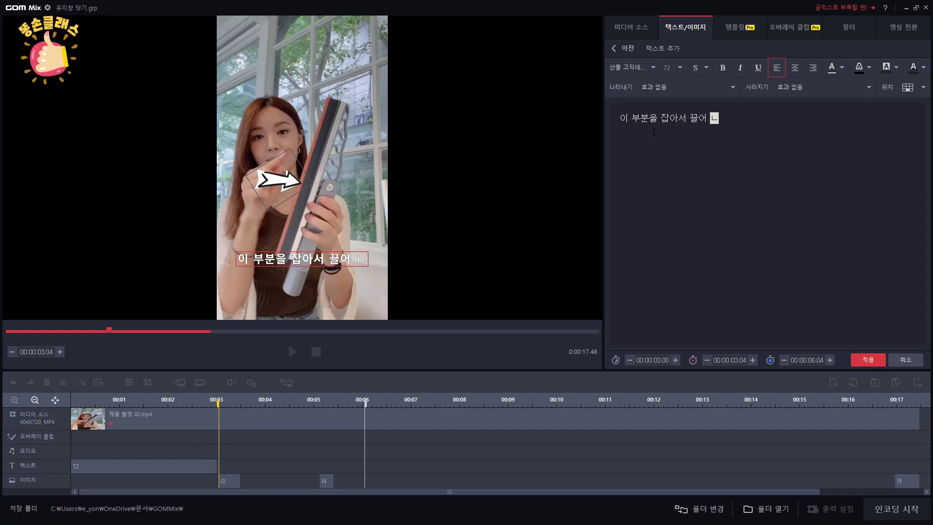
pyautogui.write('다.')
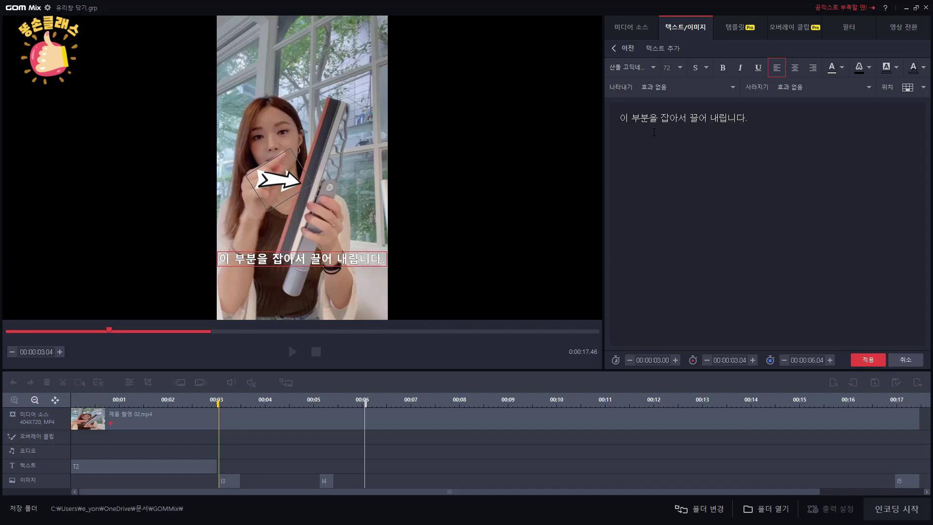
pyautogui.moveTo(358, 254); pyautogui.dragTo(358, 98)
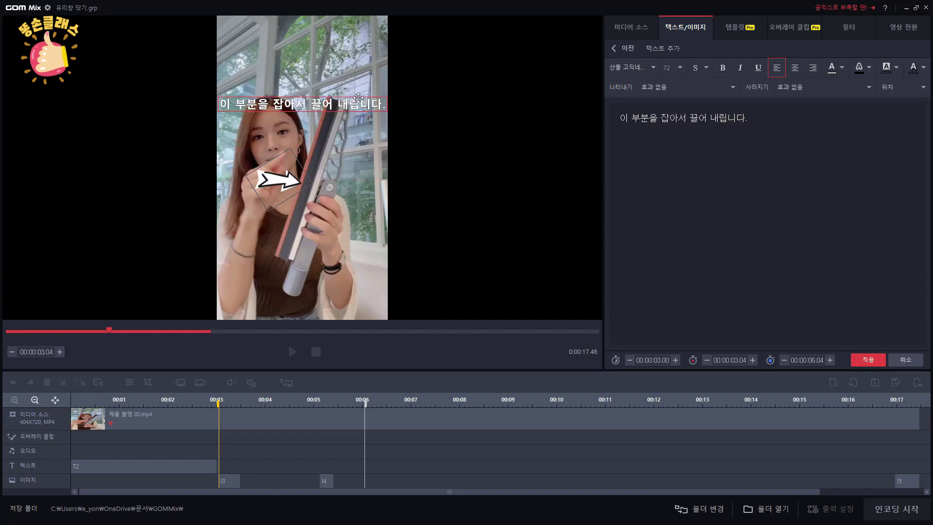
pyautogui.click(680, 69)
pyautogui.click(673, 141)
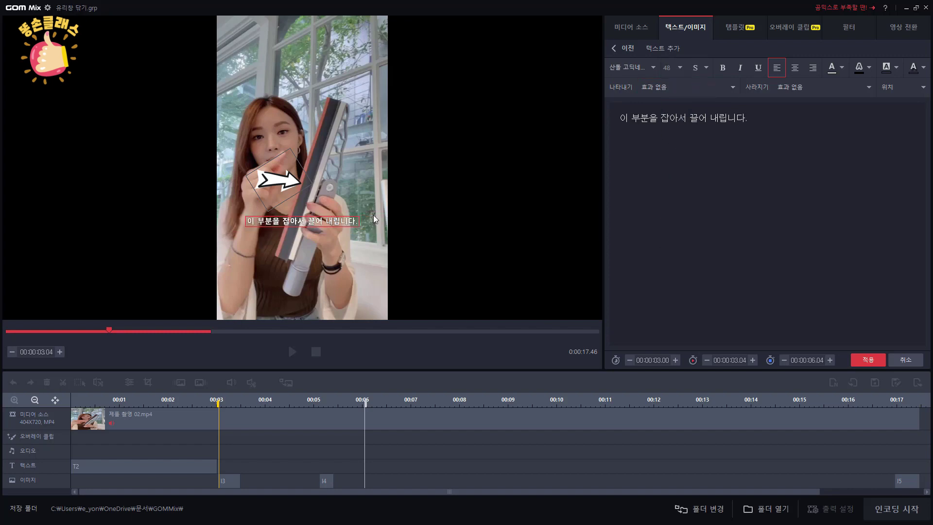
pyautogui.moveTo(338, 221); pyautogui.dragTo(334, 202)
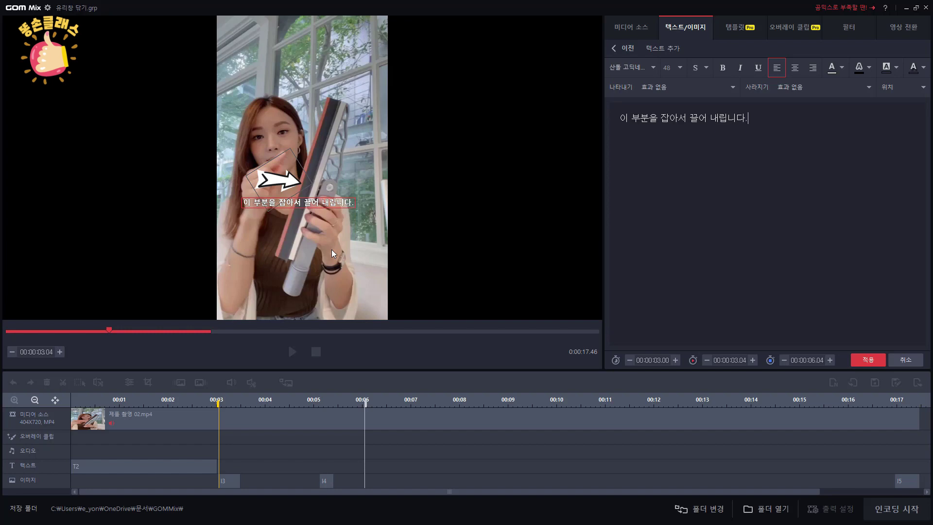
pyautogui.click(626, 47)
# - Import the green HB logo file "힐북 로고" from the image folder as a new image at 3.04 s
pyautogui.click(900, 48)
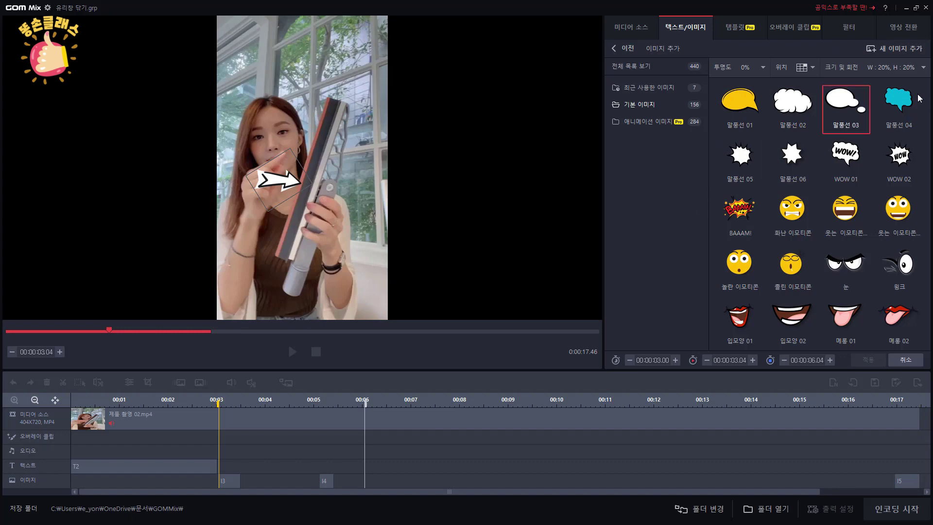
pyautogui.click(897, 49)
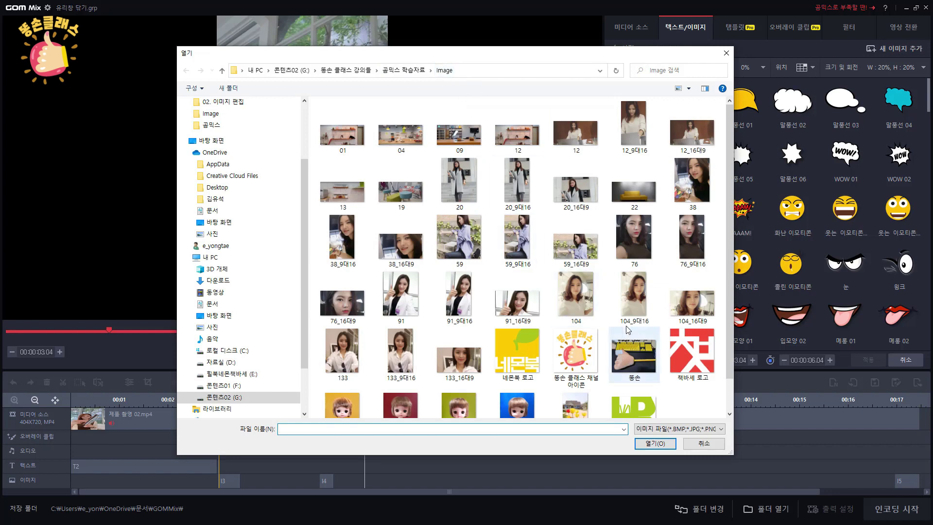
pyautogui.scroll(-1, 734, 381)
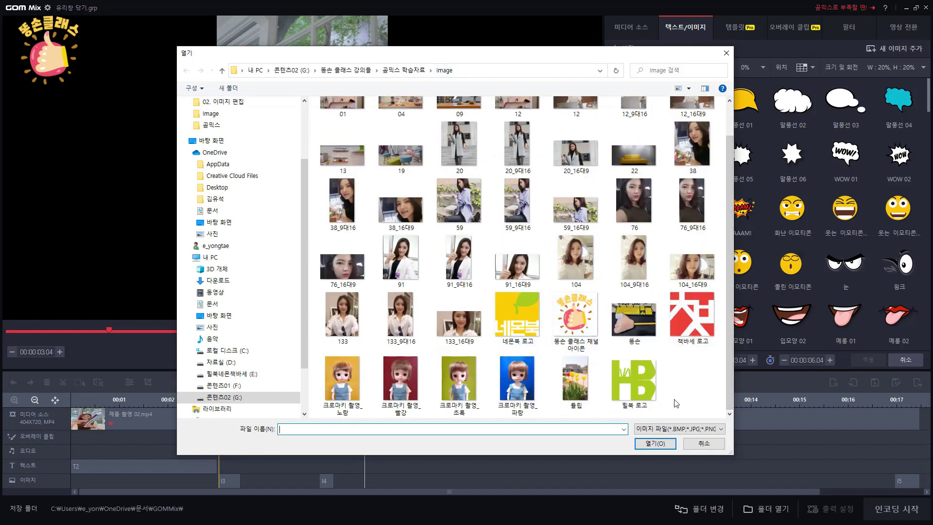
pyautogui.click(645, 374)
pyautogui.click(655, 444)
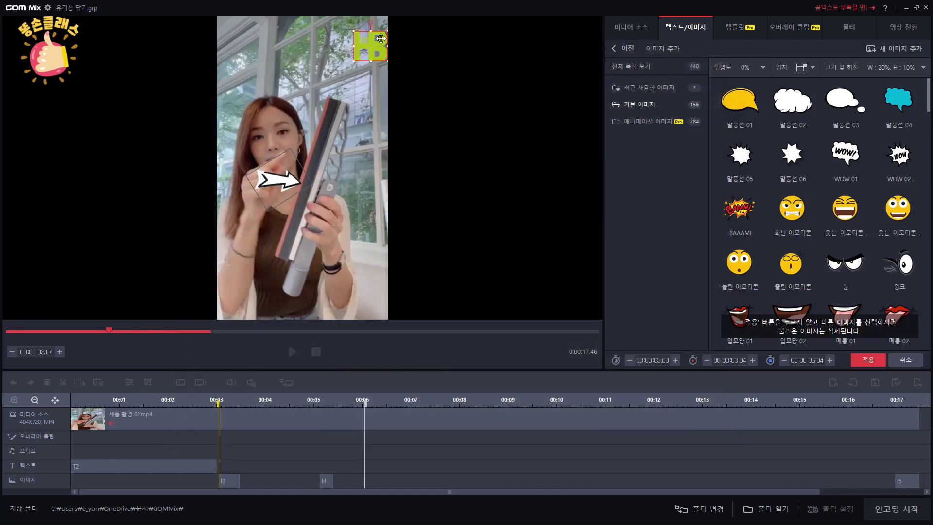
# - Place the HB logo in the video frame's upper-left corner and shrink it to about 16% width and 8% height
pyautogui.moveTo(373, 47); pyautogui.dragTo(361, 38)
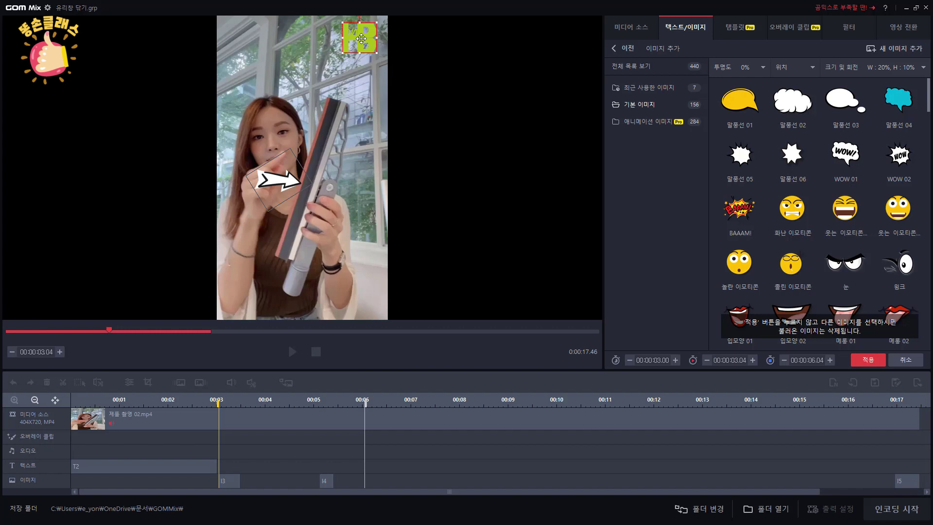
pyautogui.moveTo(361, 39); pyautogui.dragTo(360, 297)
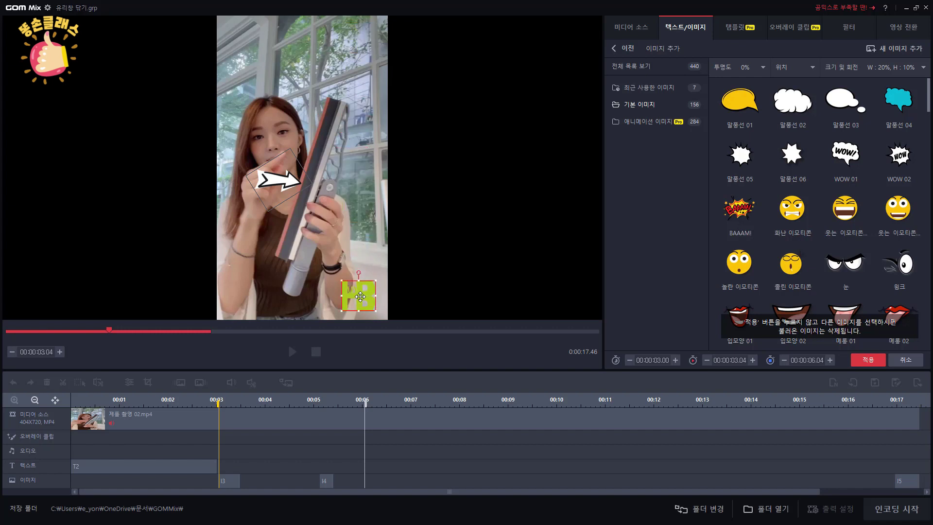
pyautogui.moveTo(360, 297); pyautogui.dragTo(244, 39)
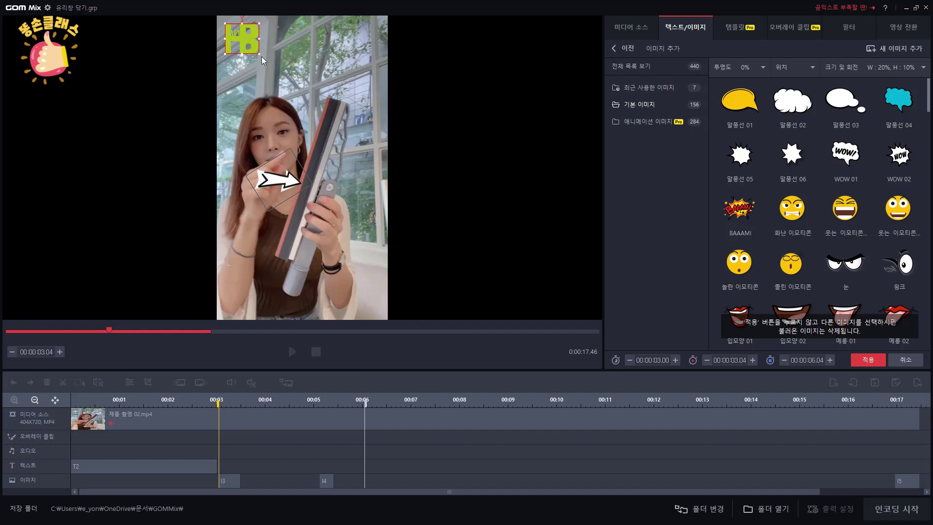
pyautogui.moveTo(259, 55); pyautogui.dragTo(254, 45)
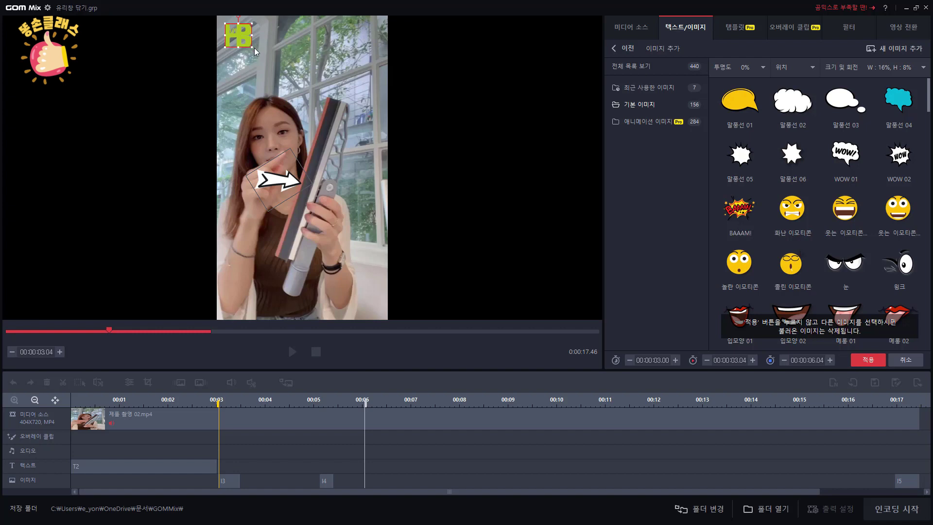